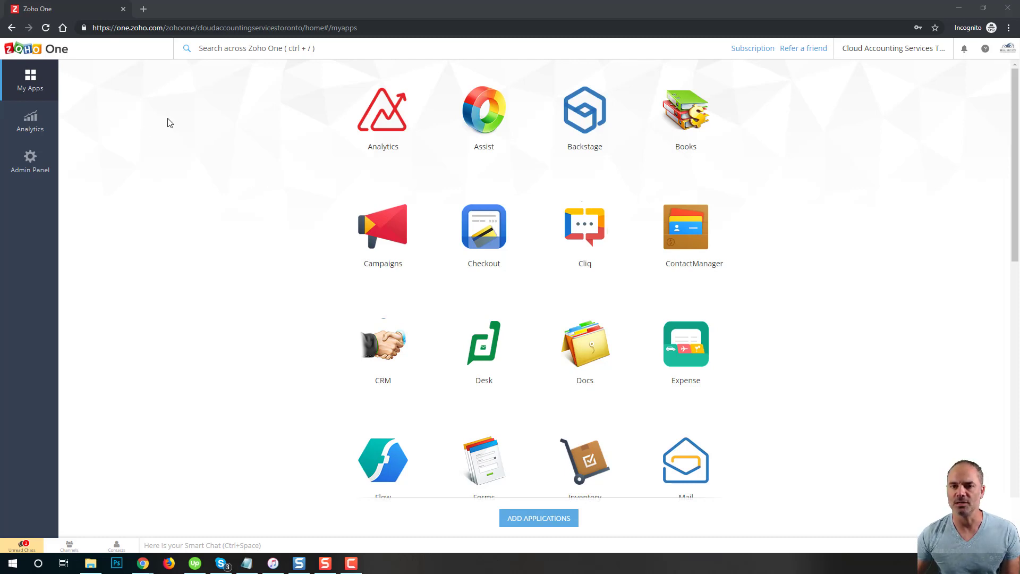
Step: Open Campaigns and CRM from the Zoho One app list, and bring Zoho Campaigns to the front
{"action": "left_click", "coordinate": [375, 227]}
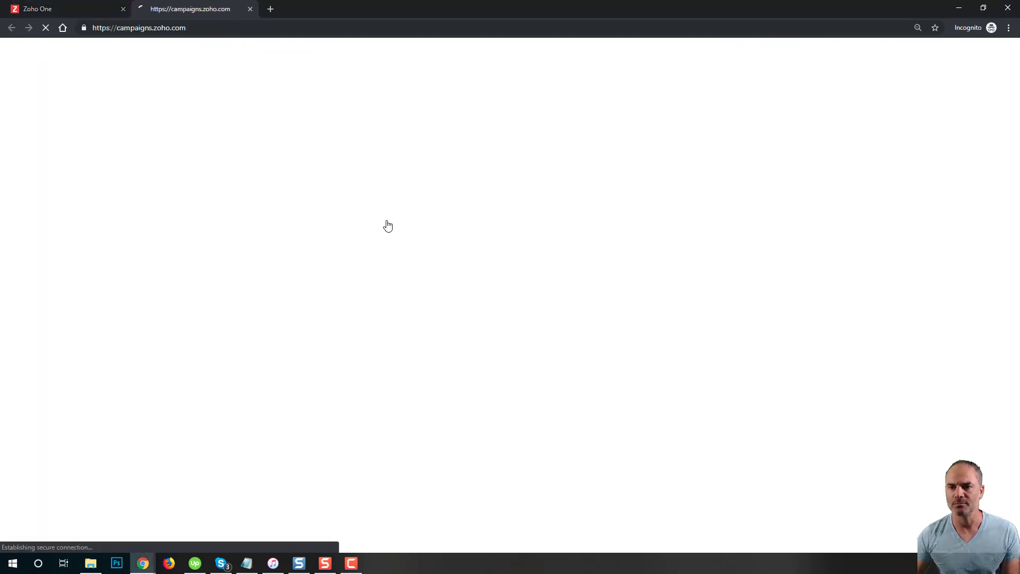
{"action": "left_click", "coordinate": [79, 12]}
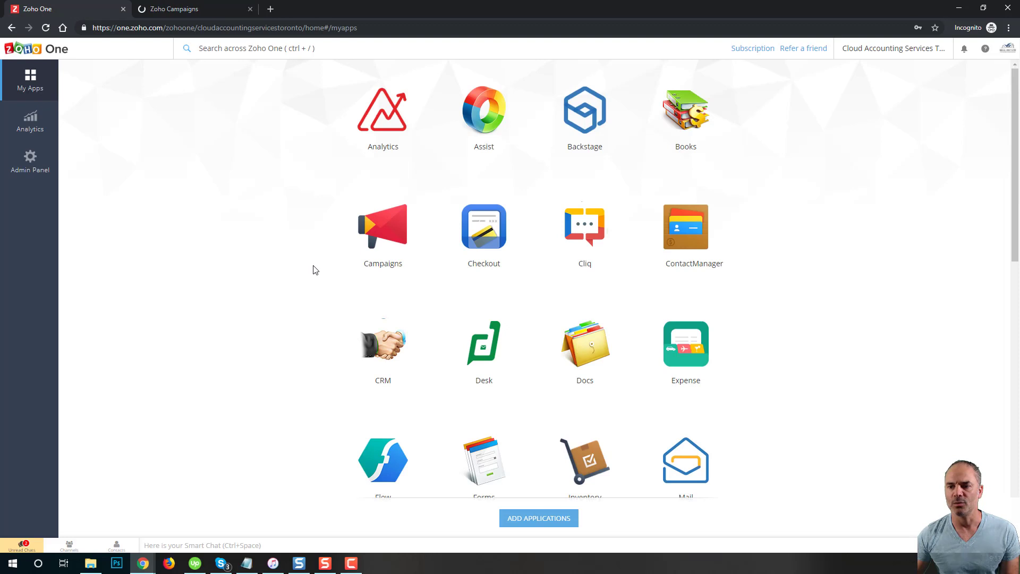
{"action": "left_click", "coordinate": [389, 348]}
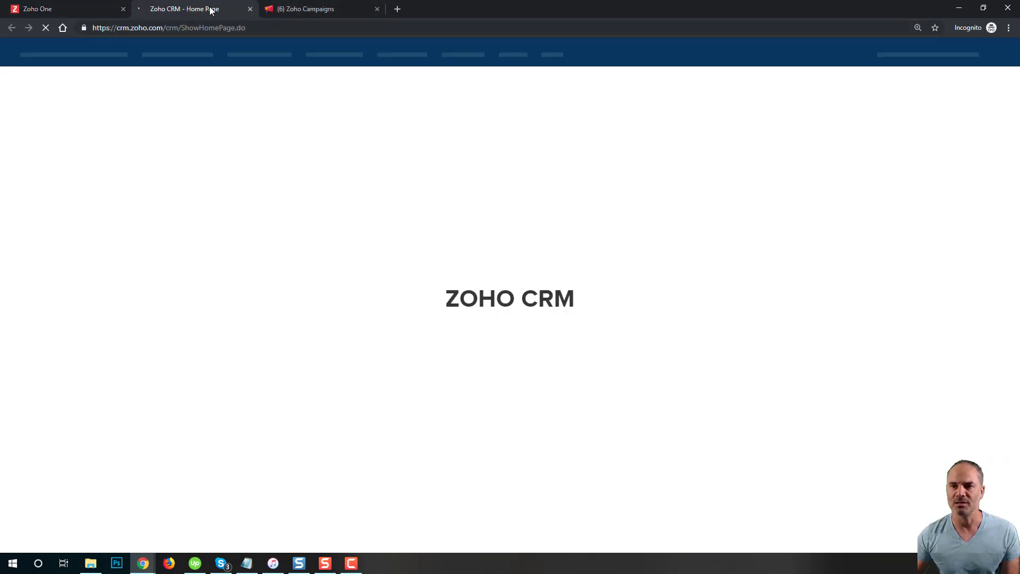
{"action": "left_click", "coordinate": [308, 9]}
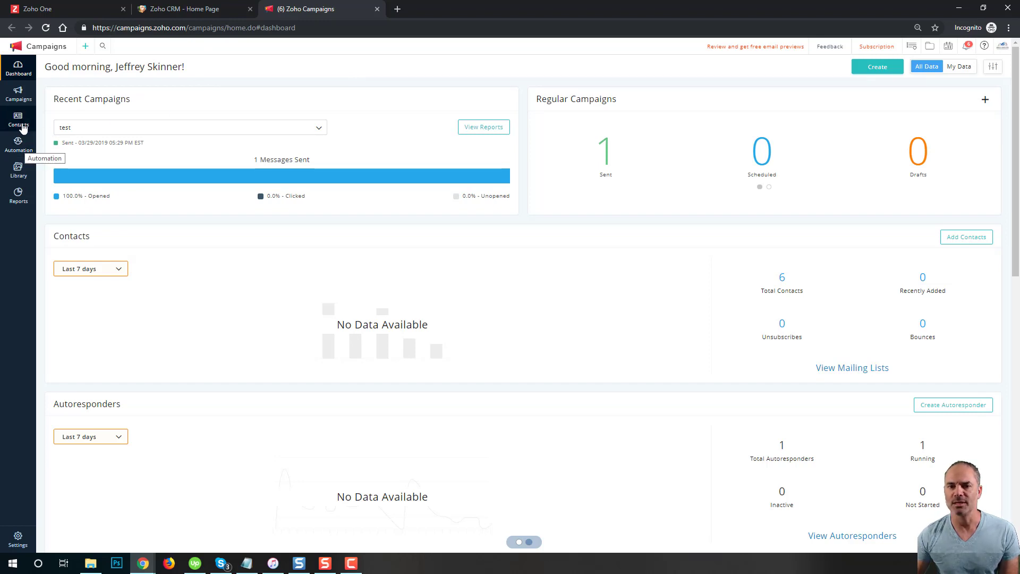
Step: Open the sync services for contacts and start a new Zoho CRM sync
{"action": "mouse_move", "coordinate": [18, 124]}
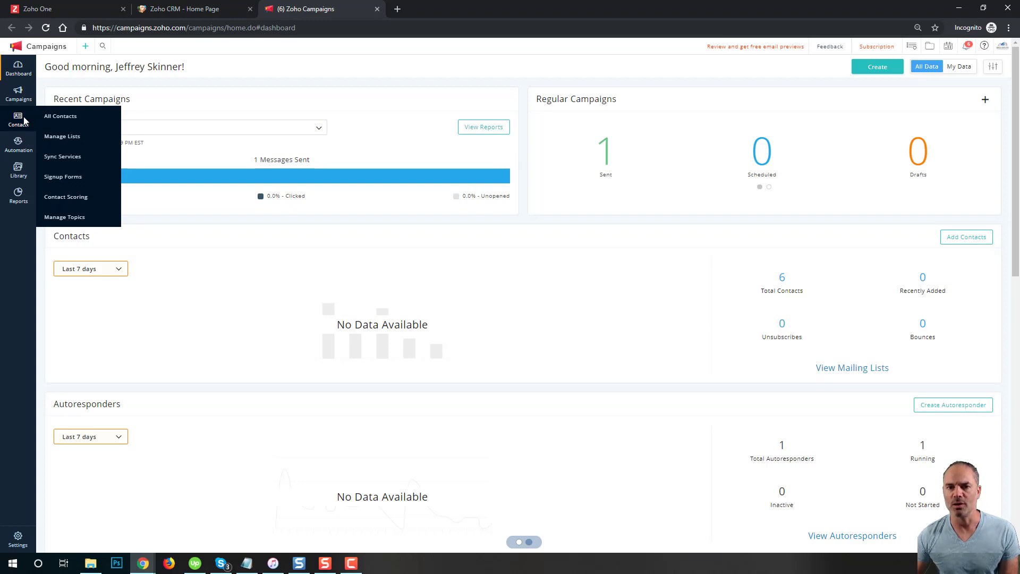
{"action": "left_click", "coordinate": [62, 157]}
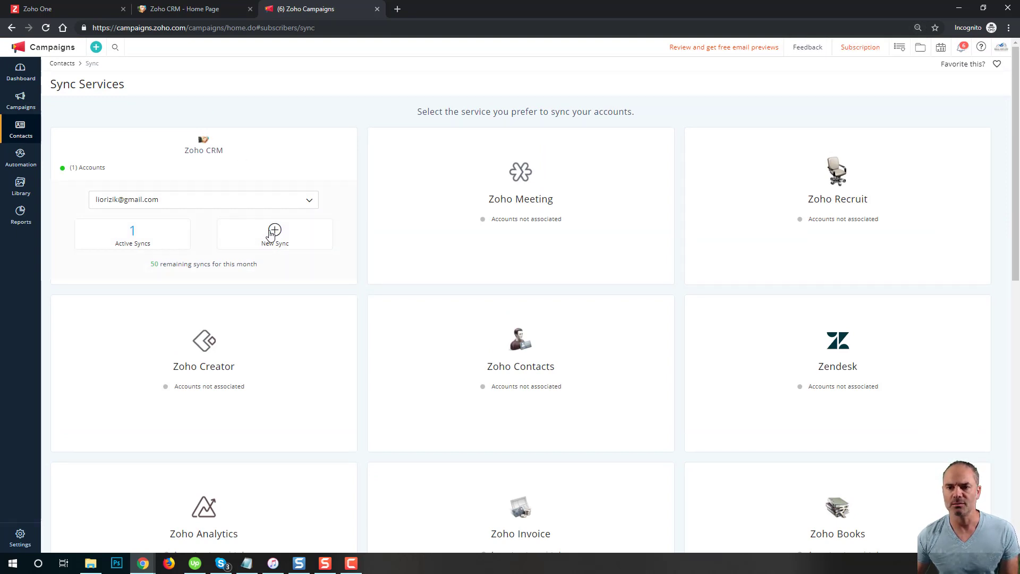
{"action": "left_click", "coordinate": [272, 233]}
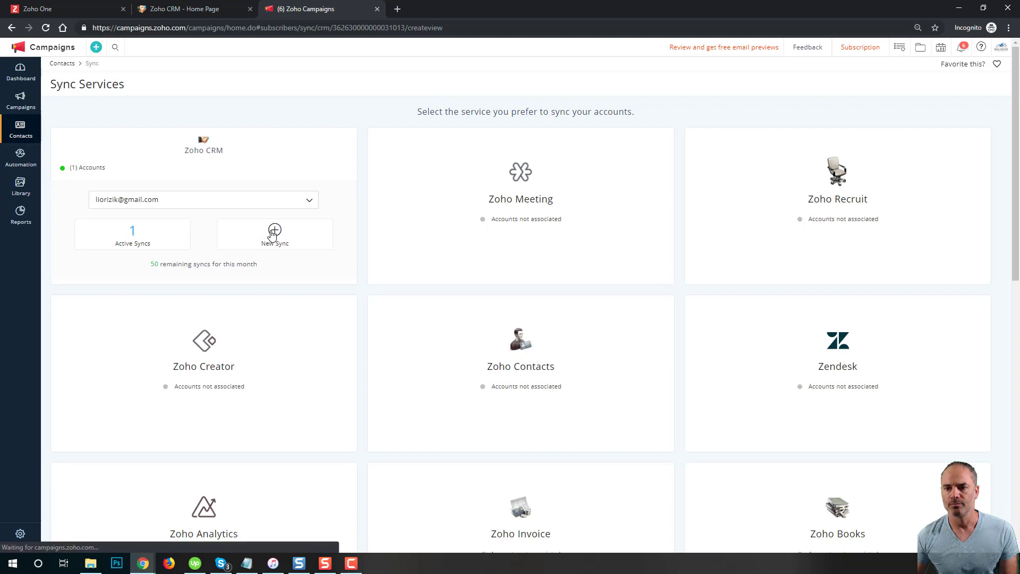
Step: Choose an immediate sync for the Contacts module
{"action": "mouse_move", "coordinate": [449, 160]}
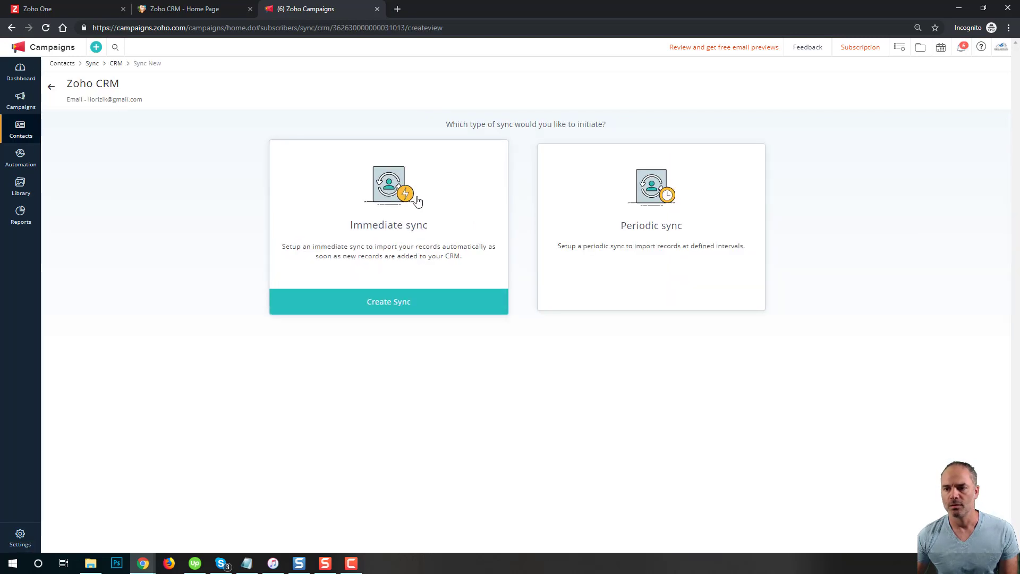
{"action": "mouse_move", "coordinate": [620, 212]}
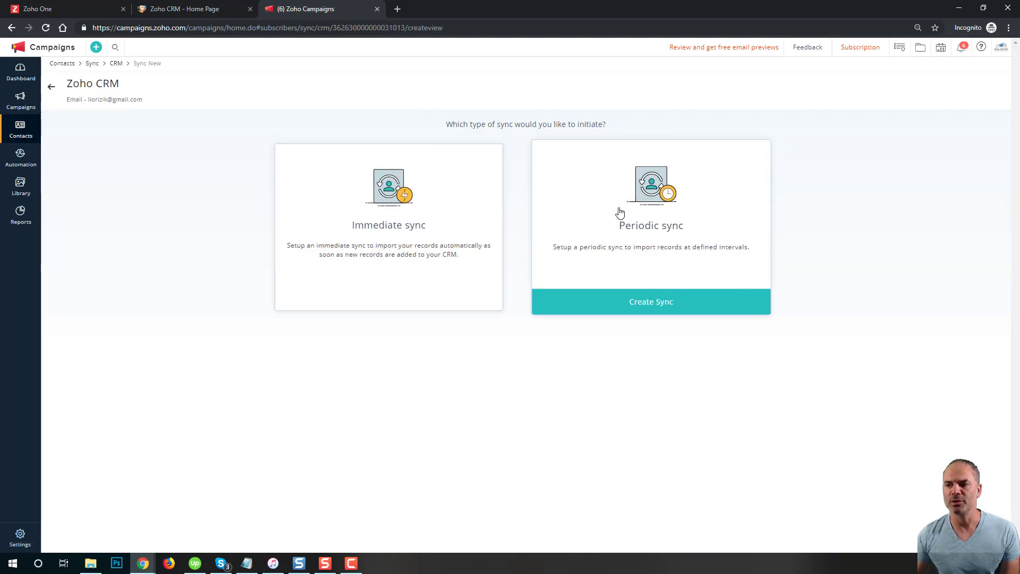
{"action": "mouse_move", "coordinate": [382, 203]}
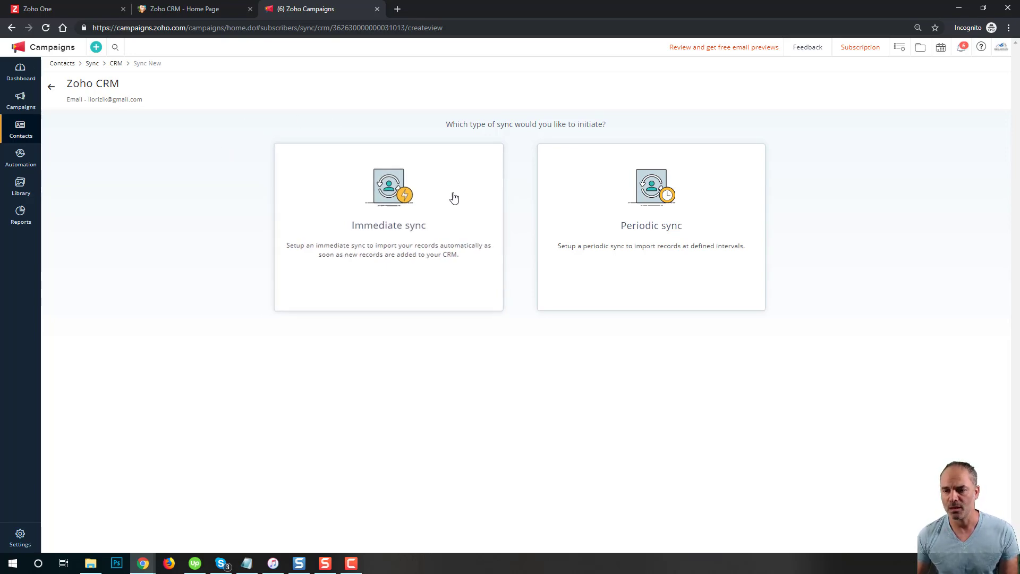
{"action": "mouse_move", "coordinate": [408, 285]}
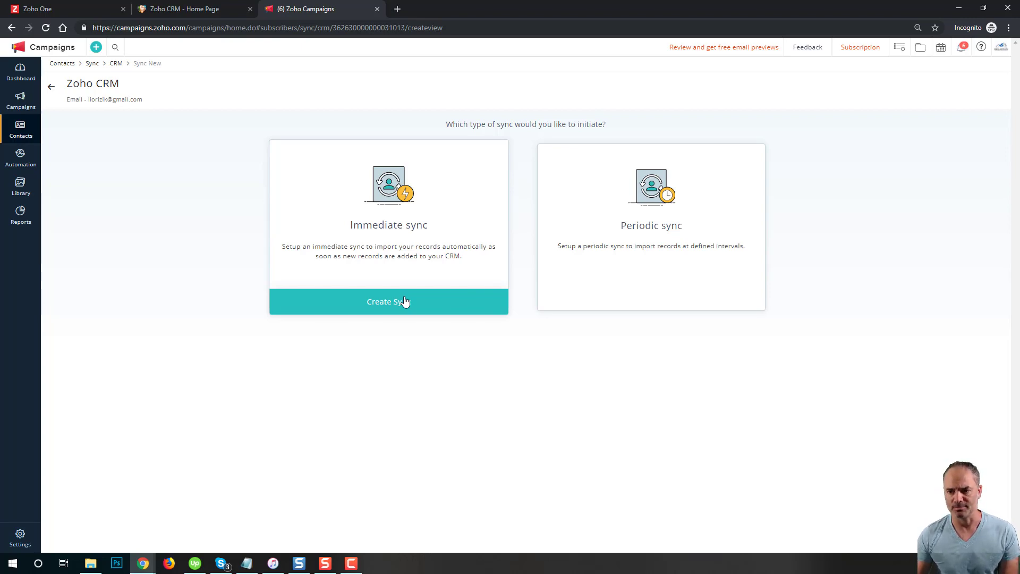
{"action": "left_click", "coordinate": [405, 302]}
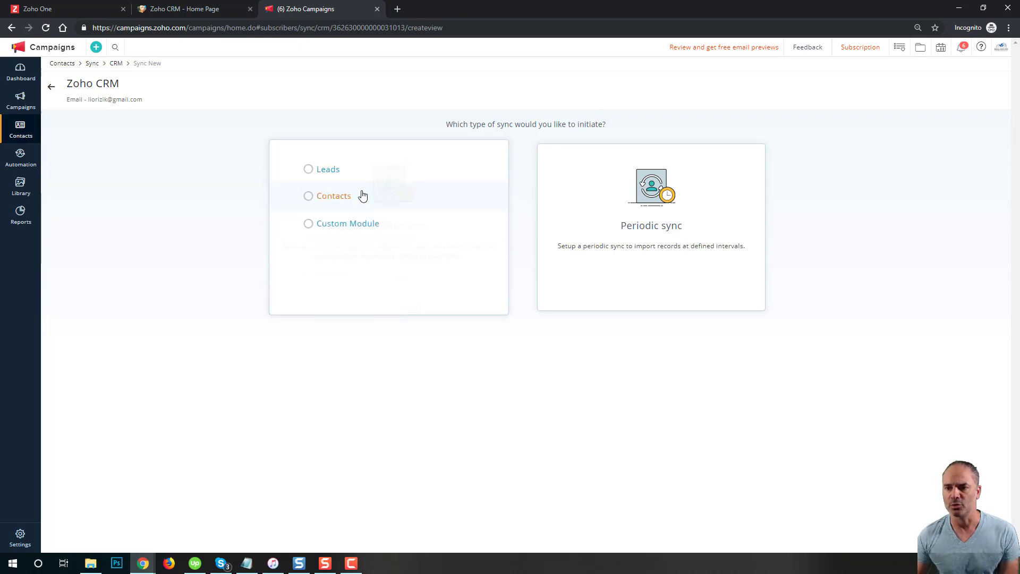
{"action": "left_click", "coordinate": [331, 196]}
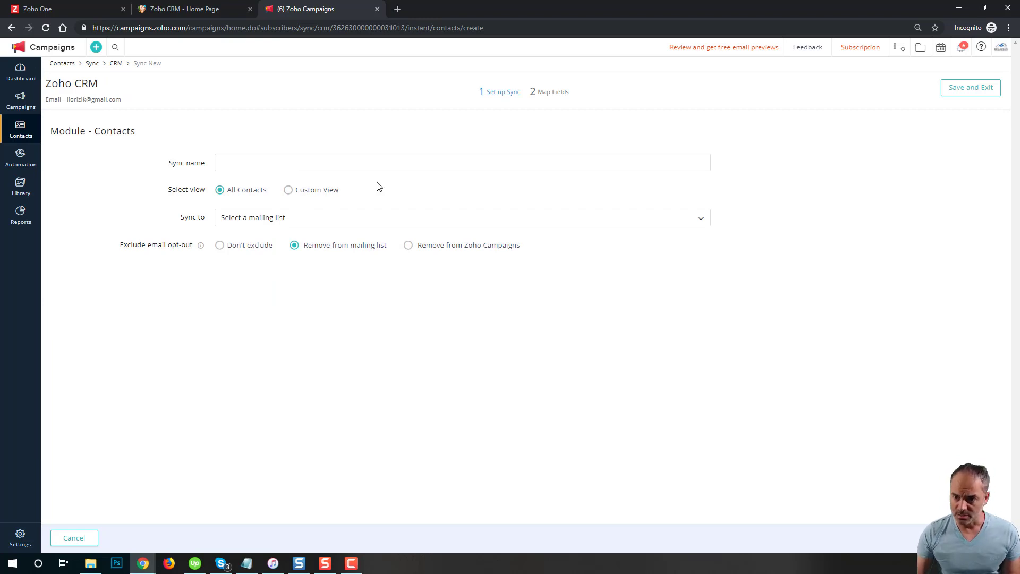
Step: Name the sync "All Contacts" and copy that name
{"action": "left_click", "coordinate": [357, 163]}
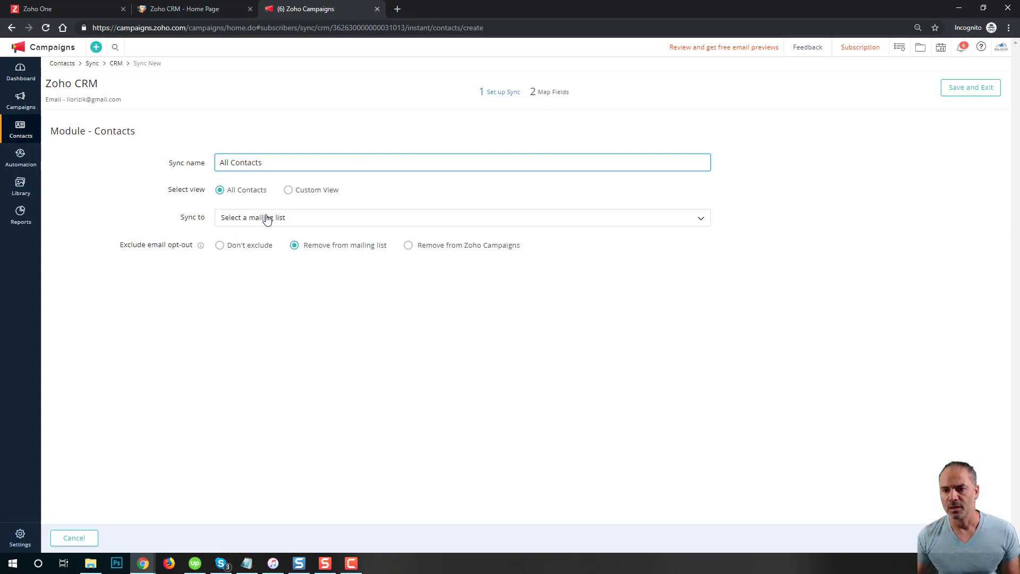
{"action": "left_click", "coordinate": [266, 219]}
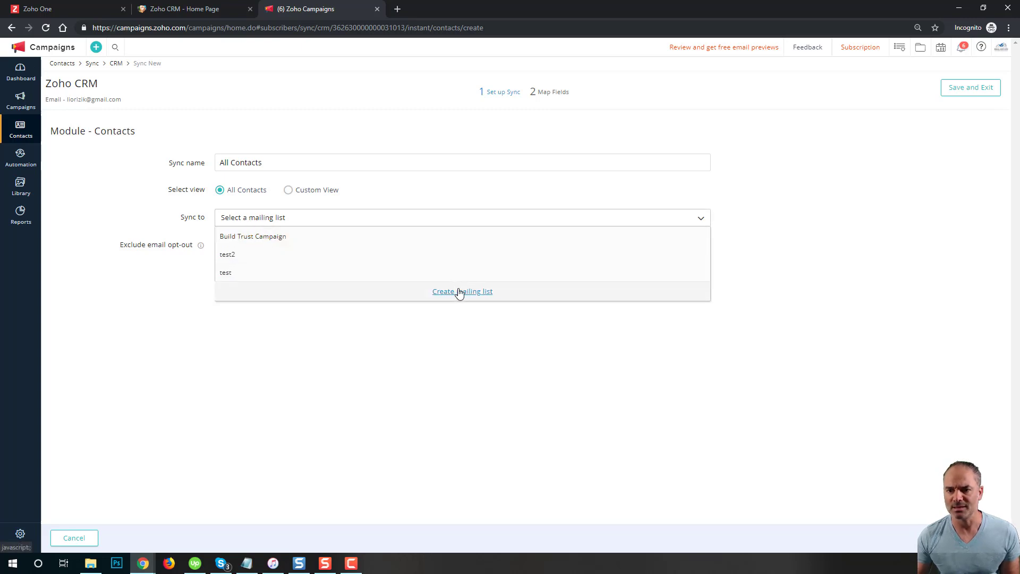
{"action": "triple_click", "coordinate": [266, 162]}
{"action": "key", "text": "ctrl+c"}
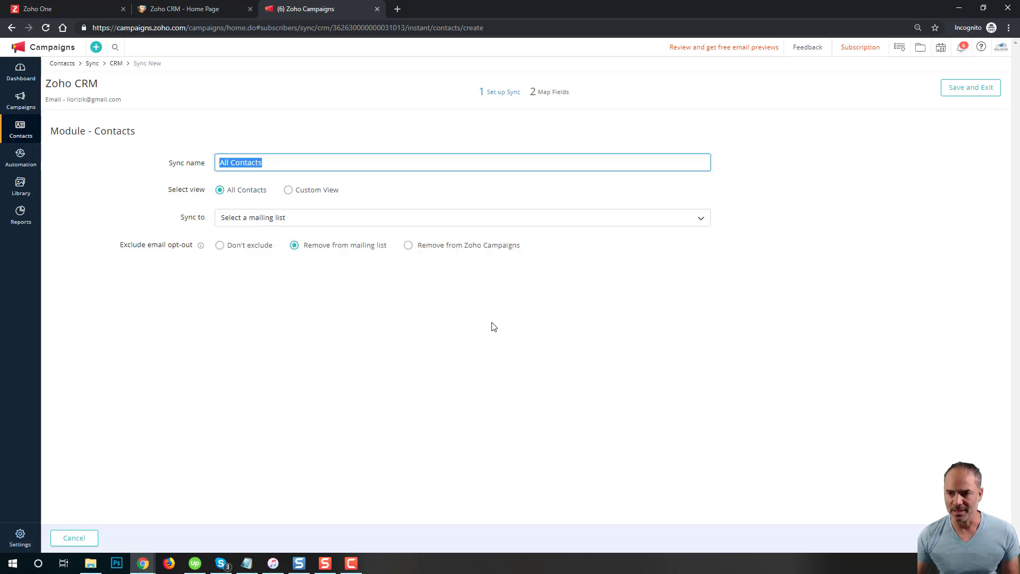
Step: Create a mailing list "All Contacts" as the sync target, with joining via signup forms set to No and "test" as the message to contacts
{"action": "left_click", "coordinate": [339, 219]}
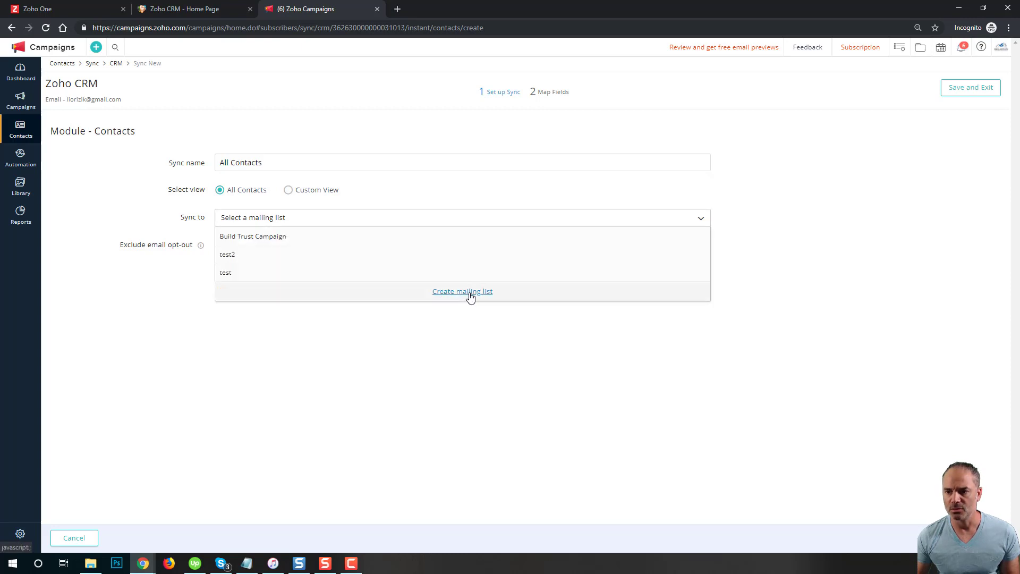
{"action": "left_click", "coordinate": [470, 297]}
{"action": "key", "text": "ctrl+v"}
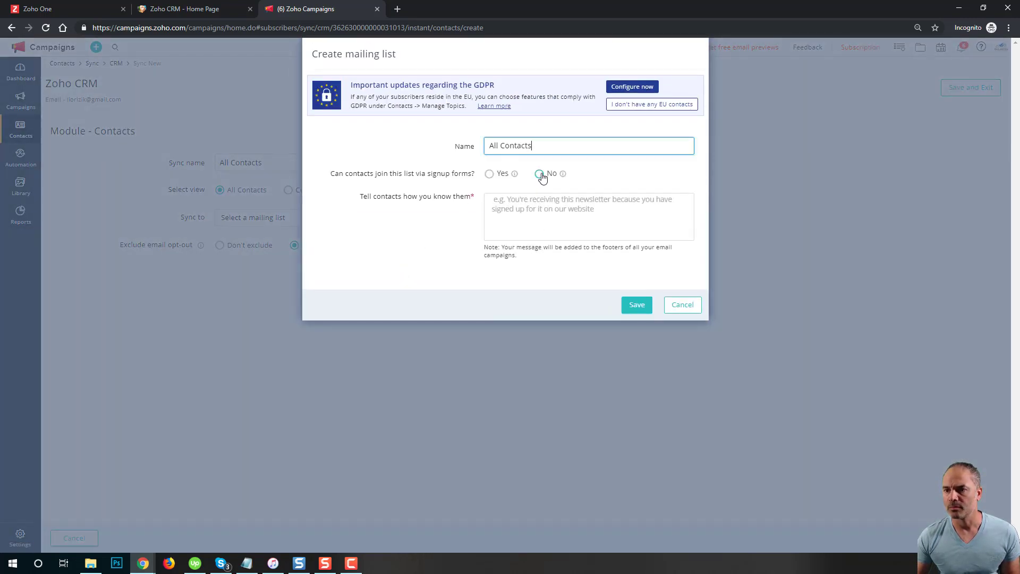
{"action": "left_click", "coordinate": [541, 175]}
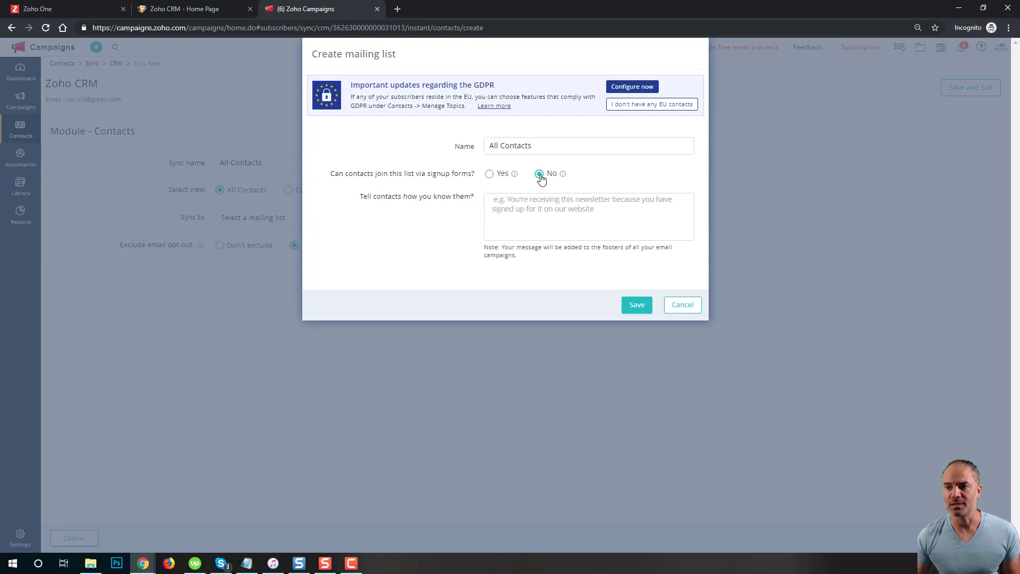
{"action": "left_click", "coordinate": [541, 222]}
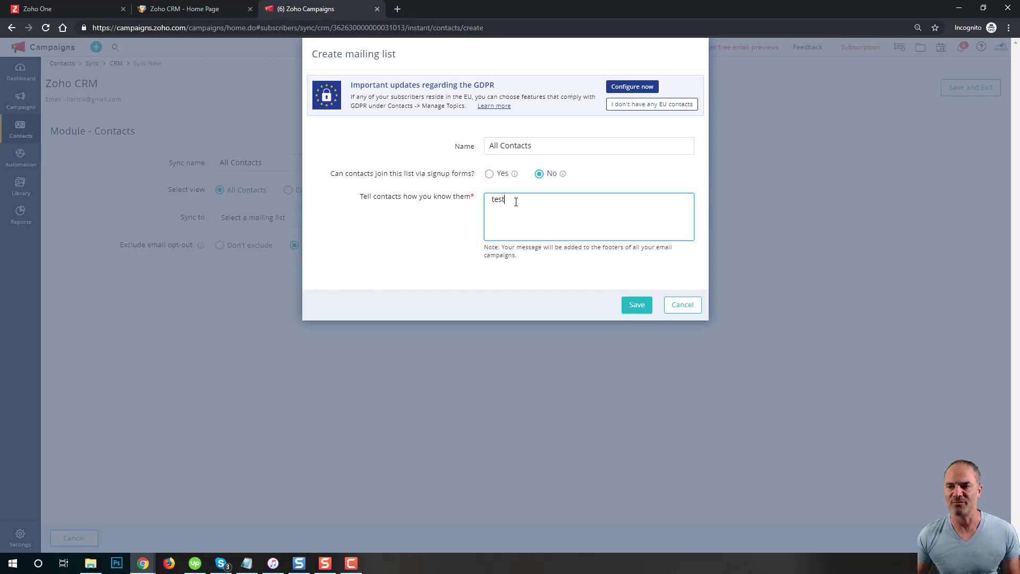
{"action": "left_click_drag", "start_coordinate": [516, 202], "coordinate": [460, 192]}
{"action": "left_click", "coordinate": [578, 212]}
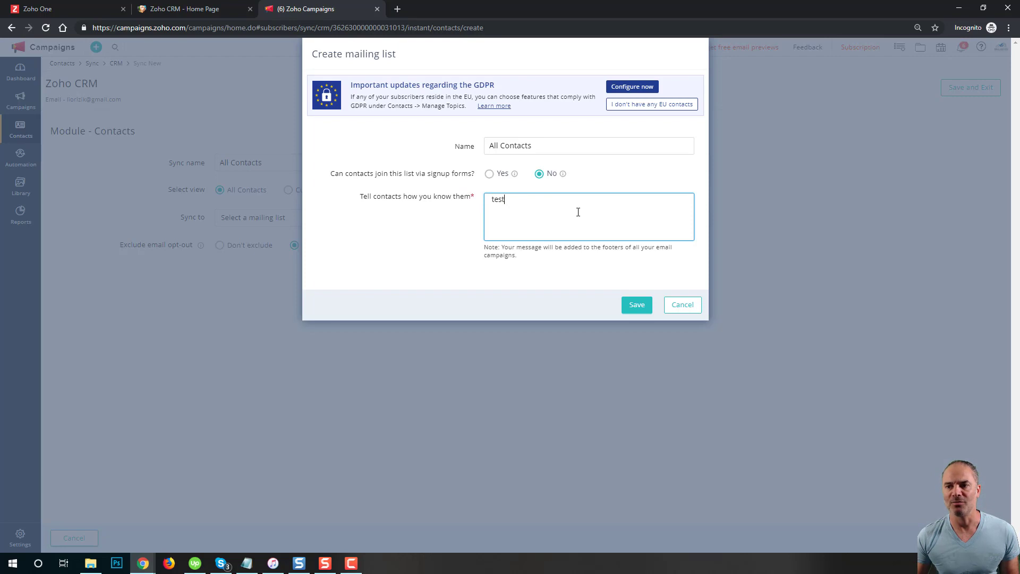
{"action": "left_click", "coordinate": [635, 306]}
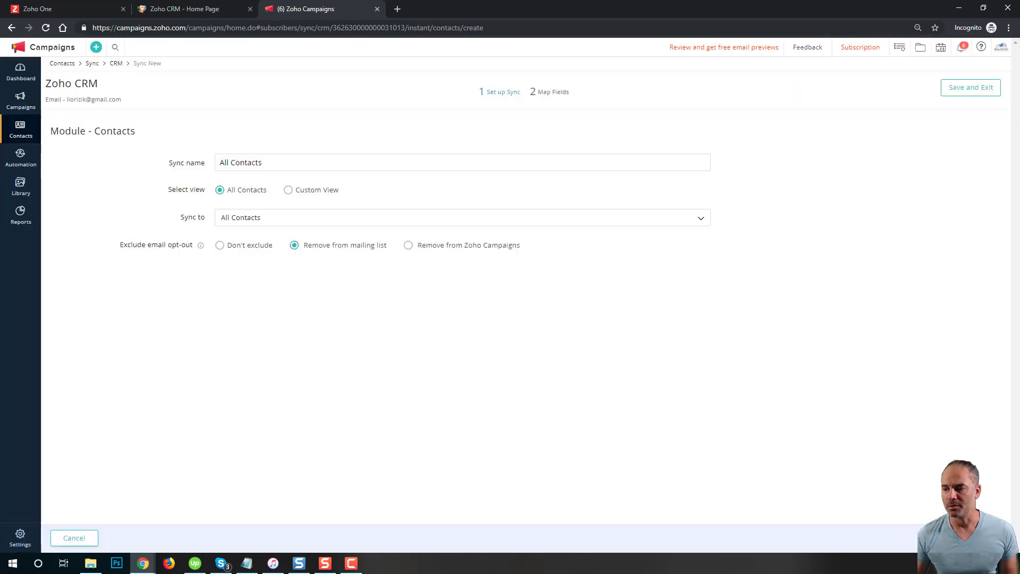
Step: Continue to the field mapping stage and review how the CRM Last Name field maps to the campaign field
{"action": "left_click", "coordinate": [977, 538]}
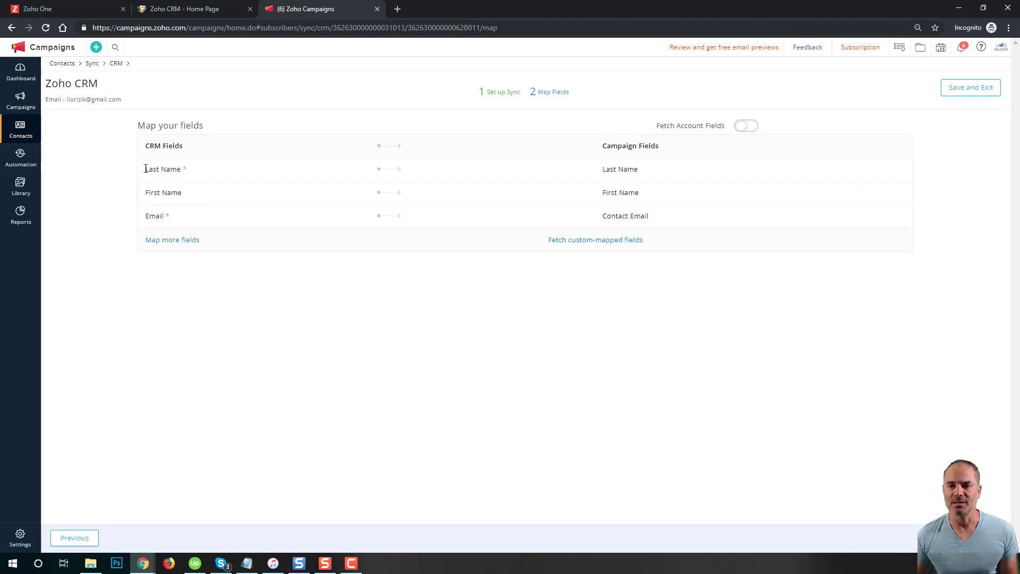
{"action": "left_click_drag", "start_coordinate": [146, 169], "coordinate": [180, 172]}
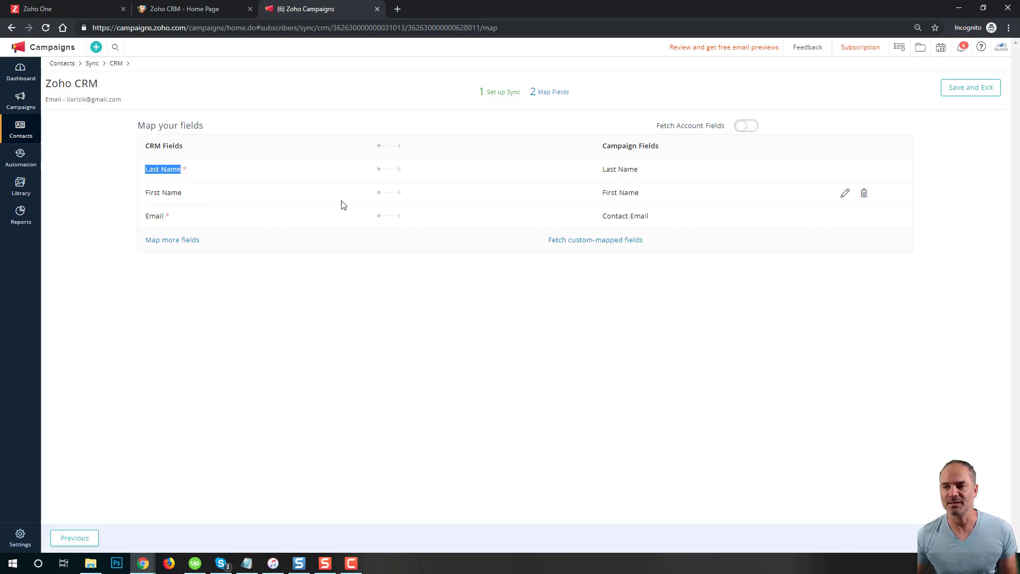
{"action": "left_click_drag", "start_coordinate": [602, 170], "coordinate": [638, 171]}
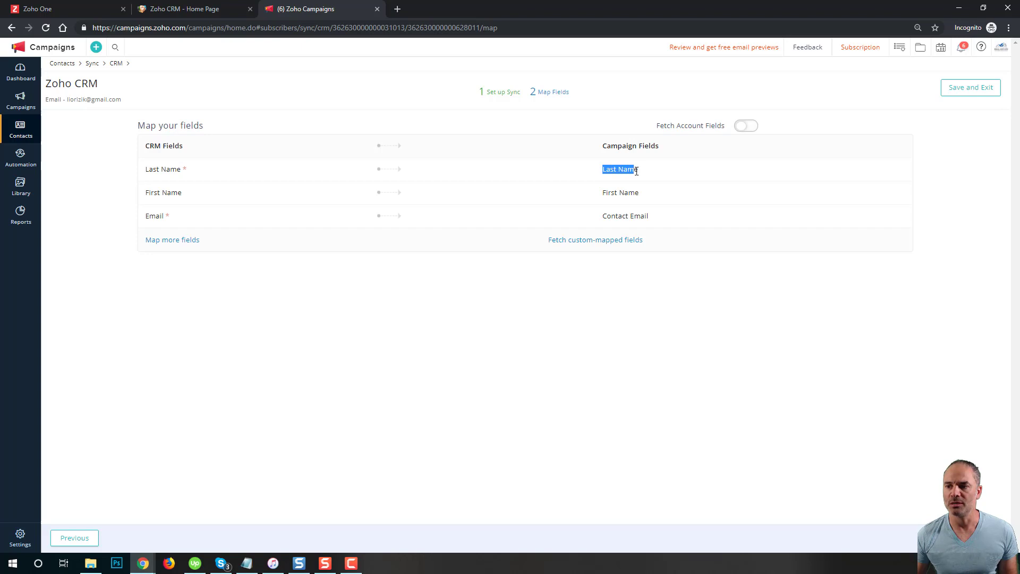
{"action": "left_click", "coordinate": [645, 175]}
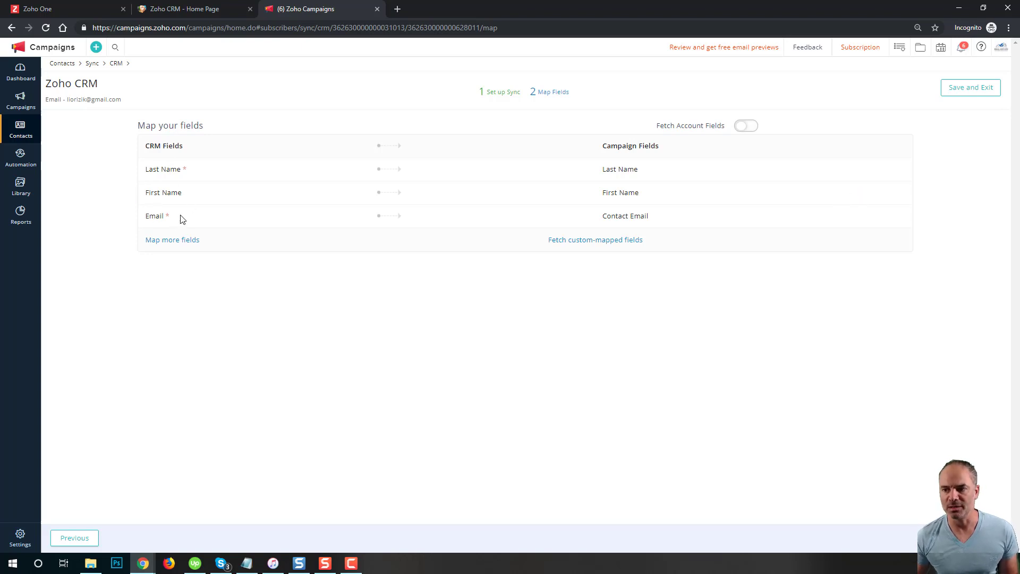
{"action": "left_click", "coordinate": [183, 243]}
{"action": "left_click", "coordinate": [197, 274]}
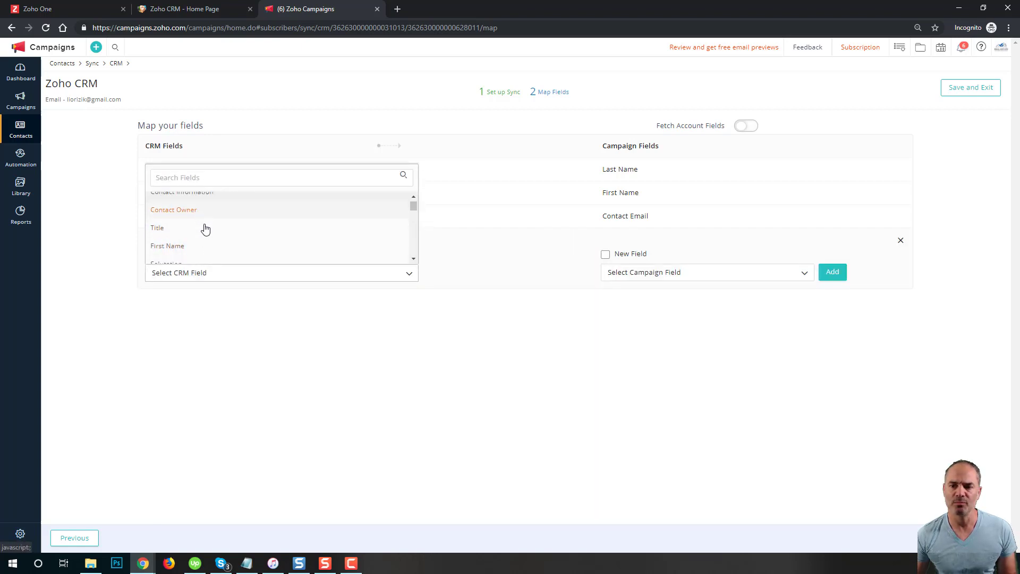
{"action": "scroll", "coordinate": [205, 228], "scroll_direction": "down", "scroll_amount": 3}
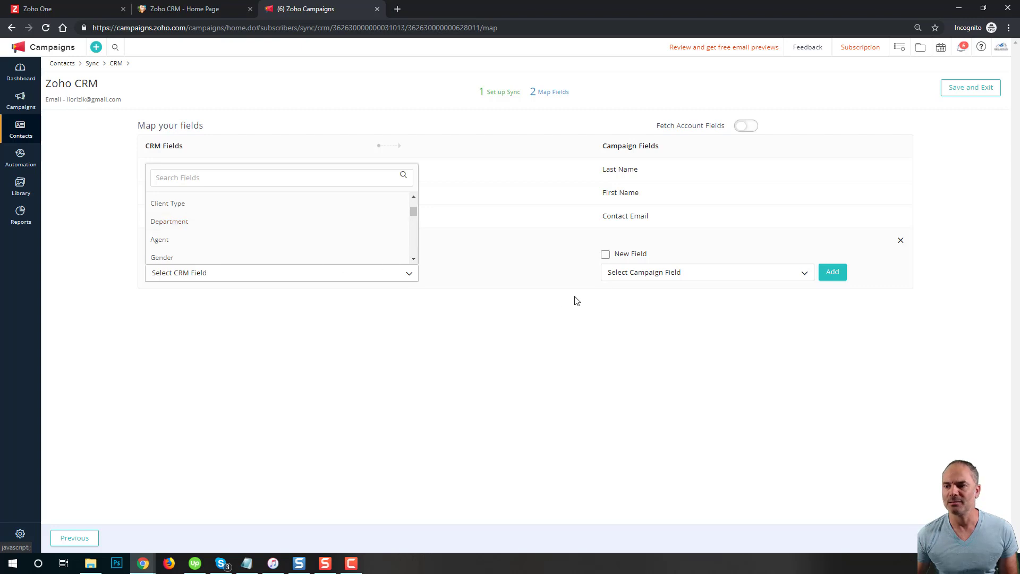
{"action": "left_click", "coordinate": [639, 283]}
{"action": "left_click", "coordinate": [668, 276]}
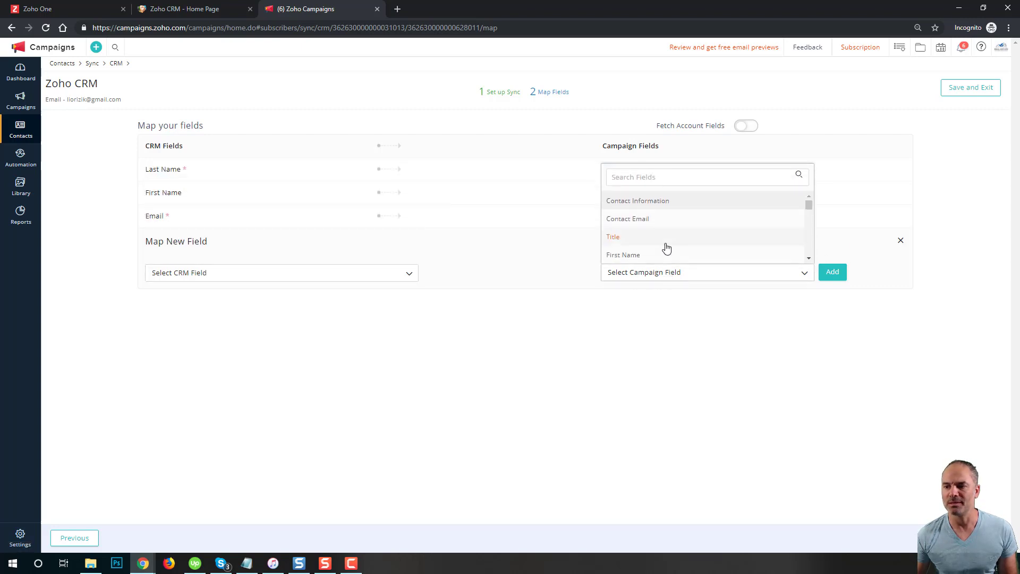
{"action": "left_click", "coordinate": [663, 347]}
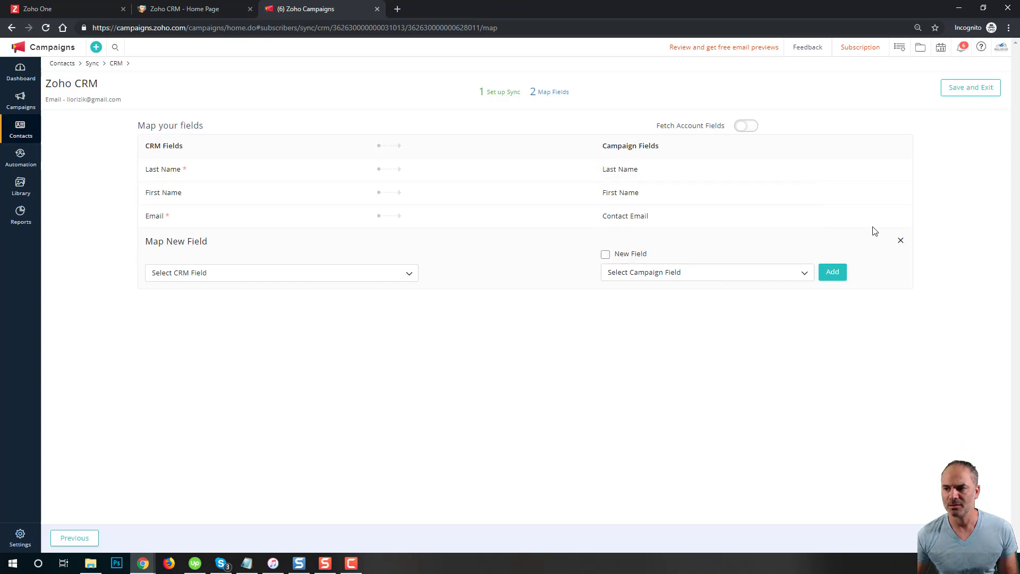
{"action": "left_click", "coordinate": [899, 240]}
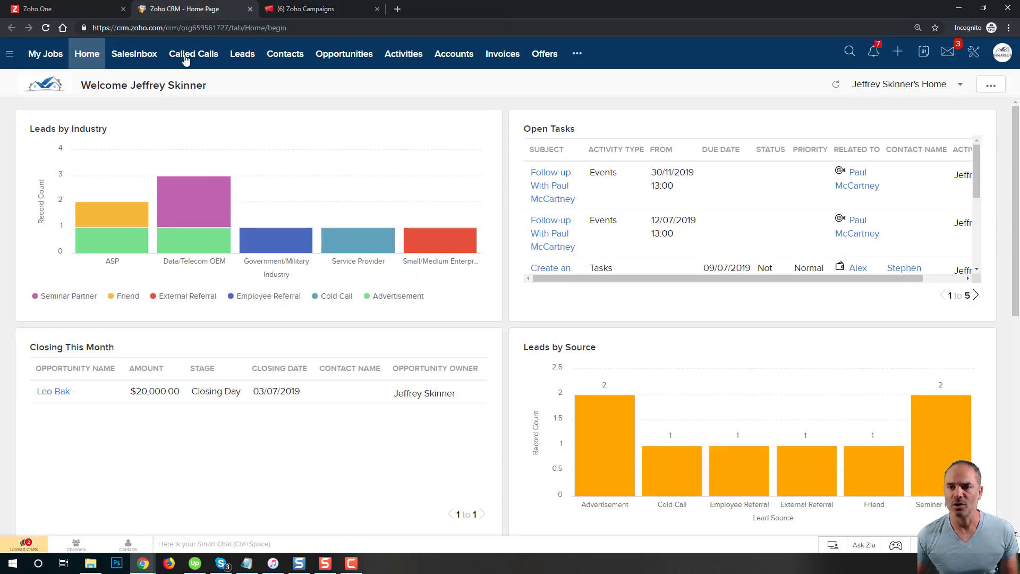
Step: View the Contacts list in Zoho CRM and return to Zoho Campaigns
{"action": "left_click", "coordinate": [282, 61]}
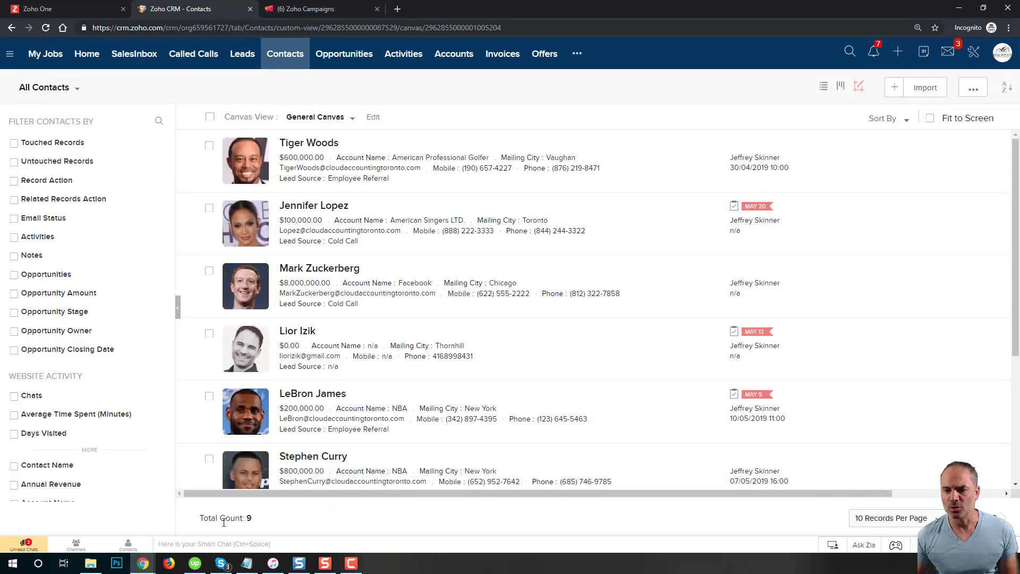
{"action": "left_click", "coordinate": [332, 12]}
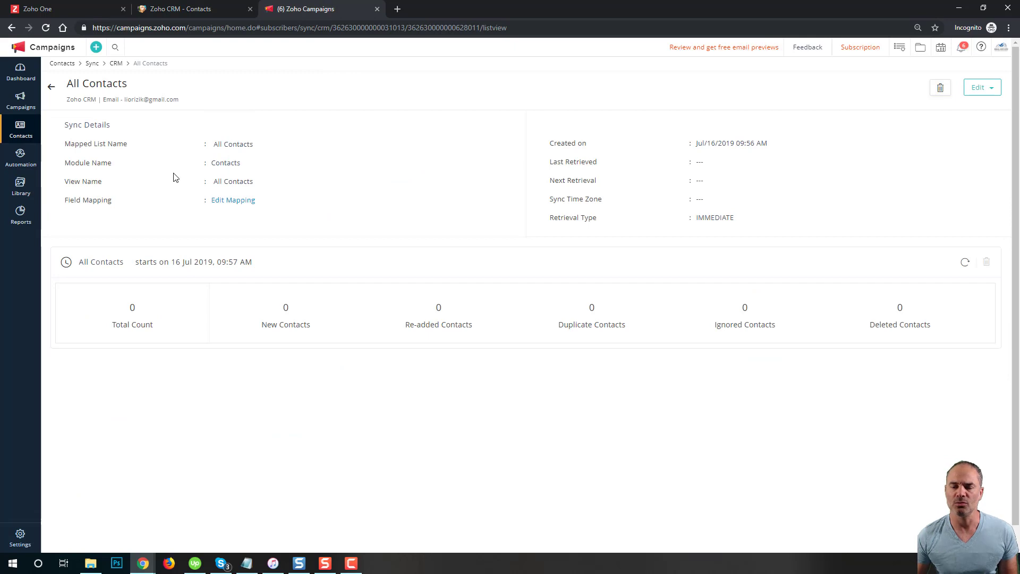
Step: Open the list of regular campaigns
{"action": "left_click", "coordinate": [21, 98]}
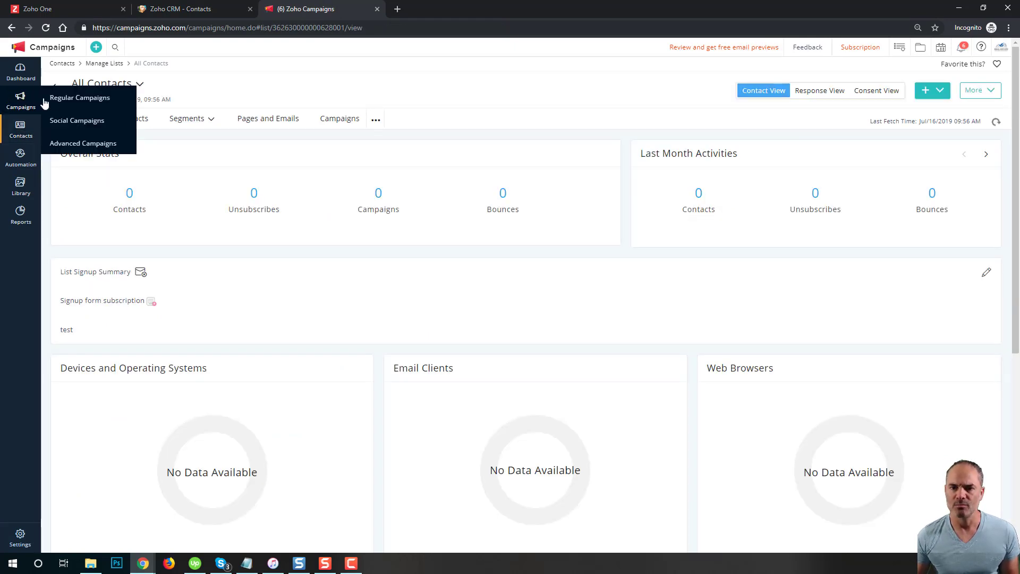
{"action": "left_click", "coordinate": [92, 103]}
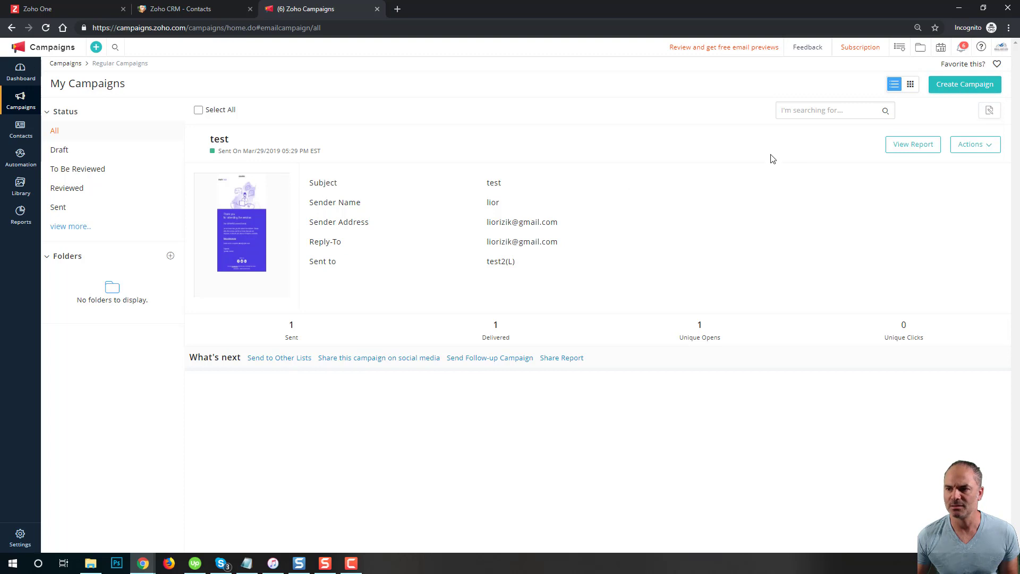
Step: Create a new regular email campaign named "Clean your fridge fan"
{"action": "left_click", "coordinate": [975, 86]}
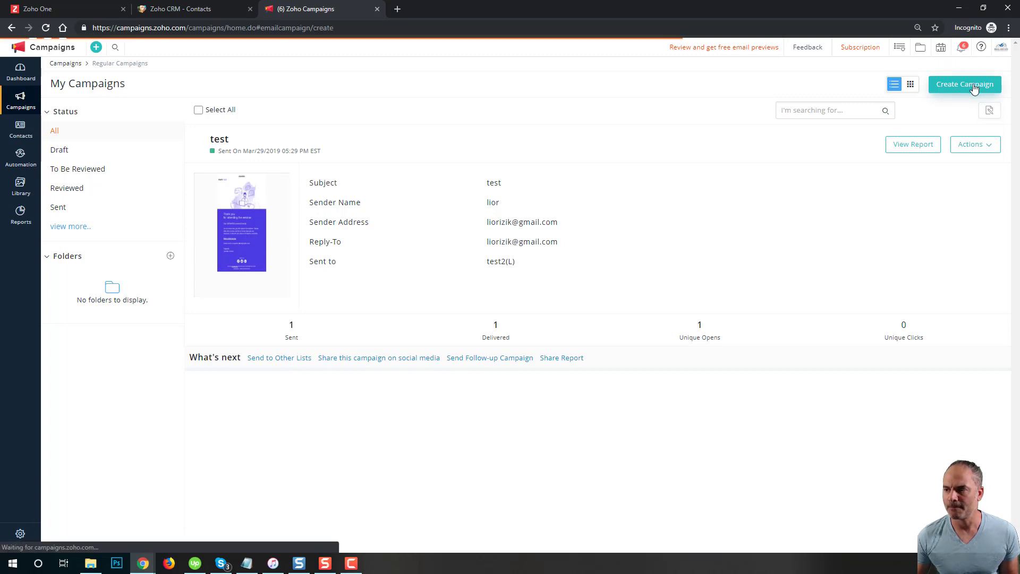
{"action": "left_click", "coordinate": [307, 137]}
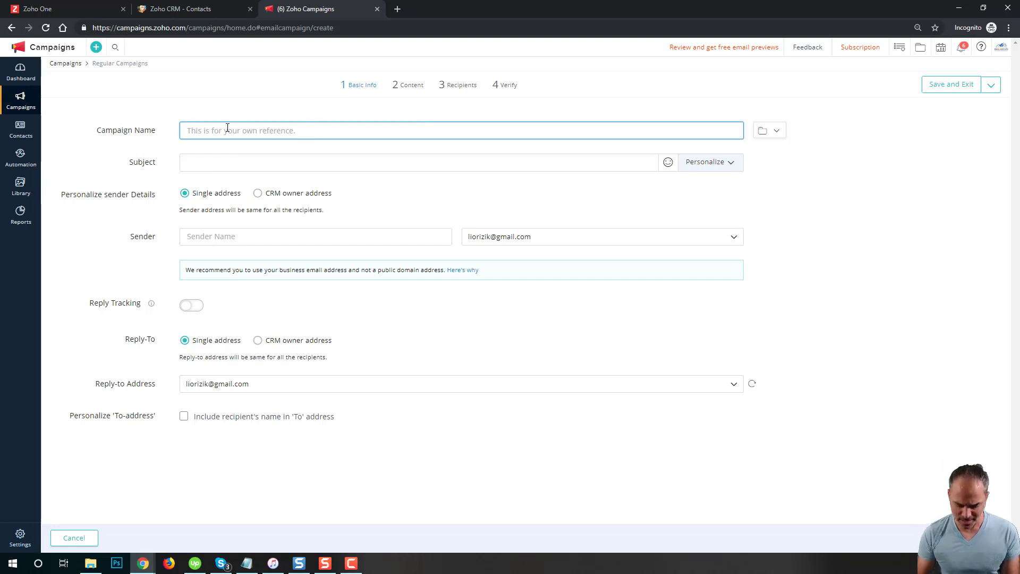
{"action": "type", "text": "Clean your fridge fan"}
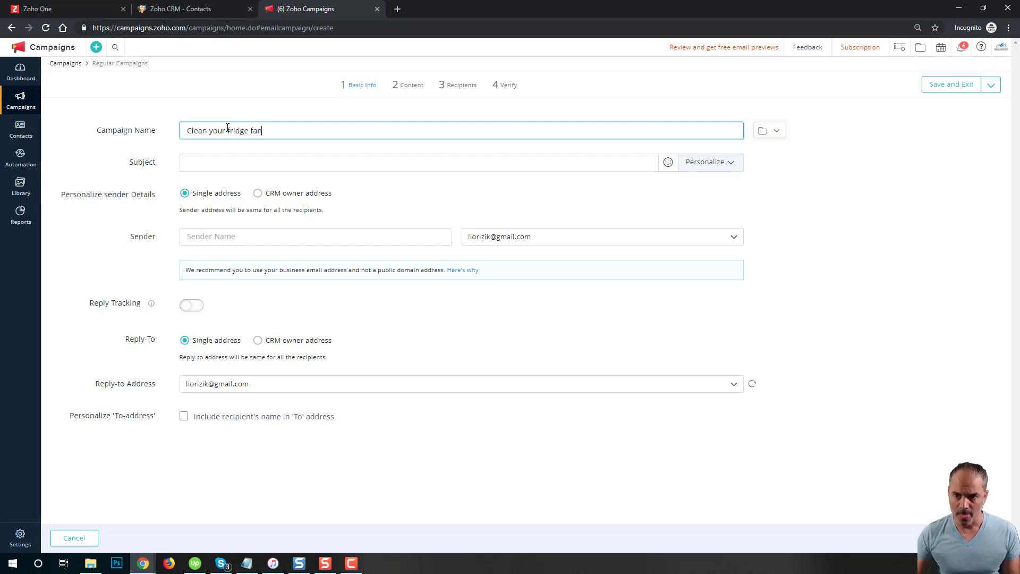
Step: Search the web for the campaign name and open the greenlivingideas.com article on cleaning refrigerator condenser coils or fan
{"action": "key", "text": "ctrl+a"}
{"action": "key", "text": "ctrl+c"}
{"action": "key", "text": "ctrl+t"}
{"action": "key", "text": "ctrl+v"}
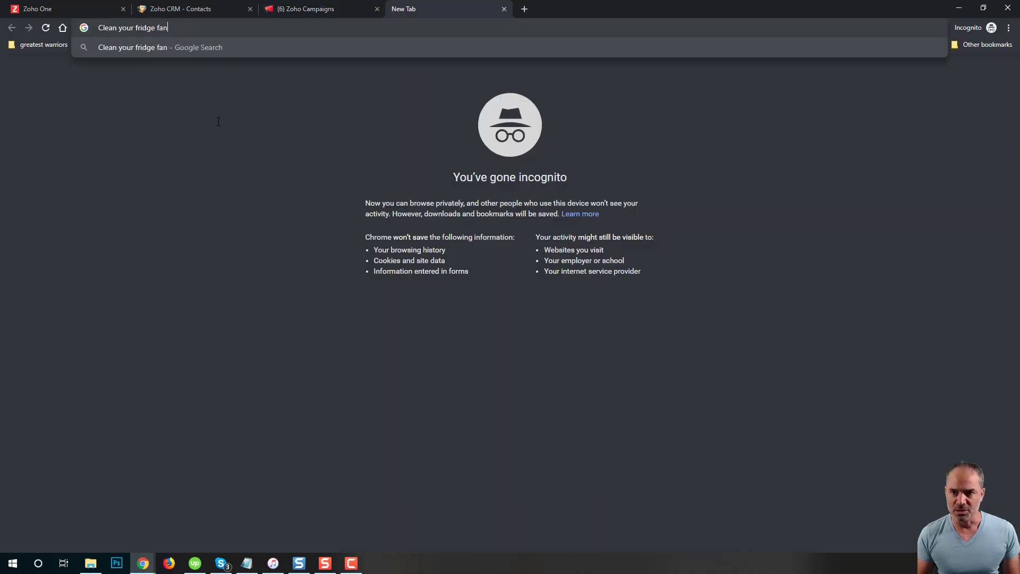
{"action": "key", "text": "Return"}
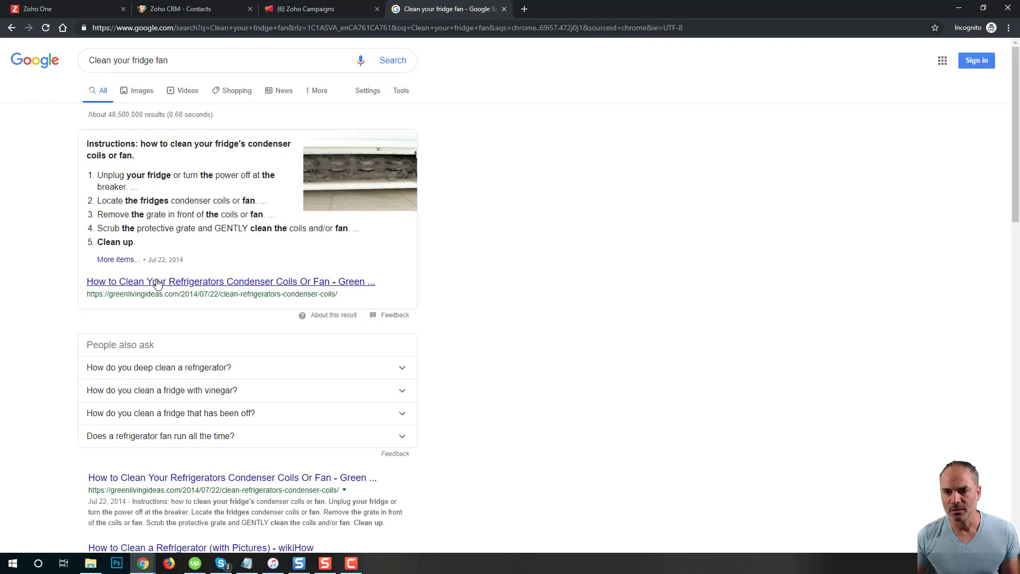
{"action": "left_click", "coordinate": [372, 283]}
{"action": "scroll", "coordinate": [455, 223], "scroll_direction": "down", "scroll_amount": 3}
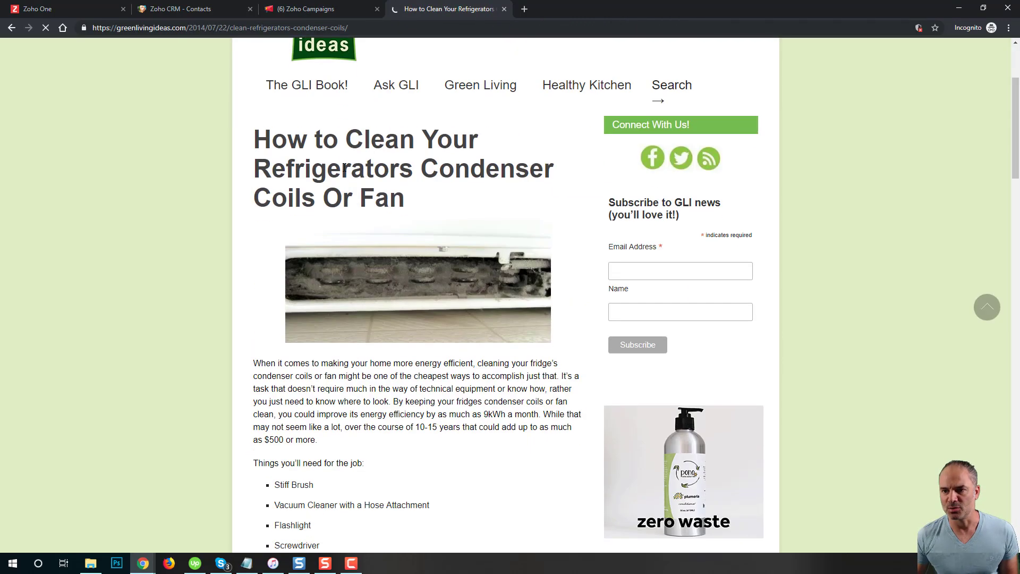
Step: Copy the article's heading "How to Clean Your Refrigerators Condenser Coils Or Fan" into the campaign's subject
{"action": "triple_click", "coordinate": [461, 207]}
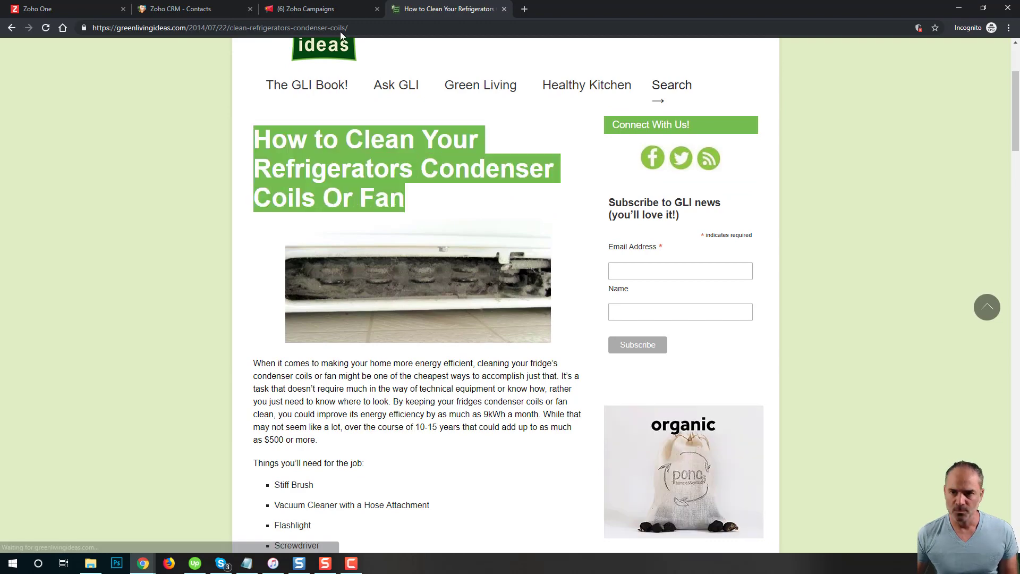
{"action": "left_click", "coordinate": [337, 11]}
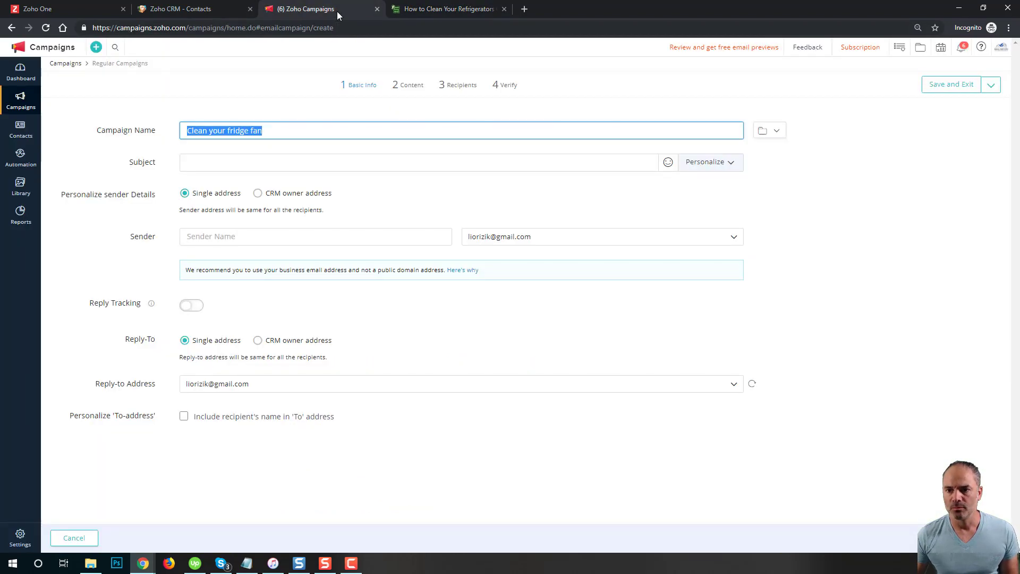
{"action": "left_click", "coordinate": [292, 166]}
{"action": "key", "text": "ctrl+v"}
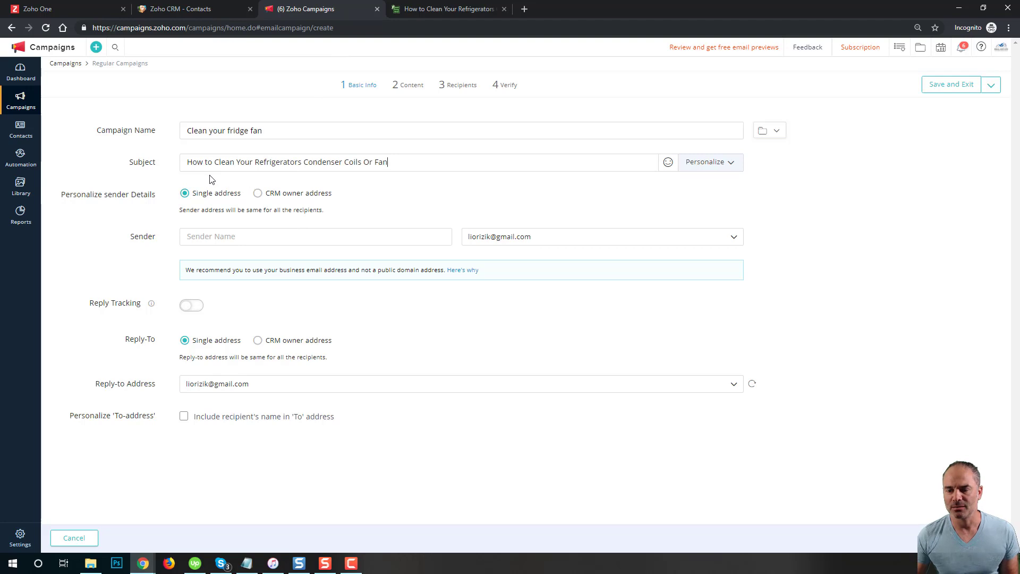
Step: Shorten the subject to "How to Clean Your Refrigerators Fan" and continue to the content stage
{"action": "left_click_drag", "start_coordinate": [186, 166], "coordinate": [401, 164]}
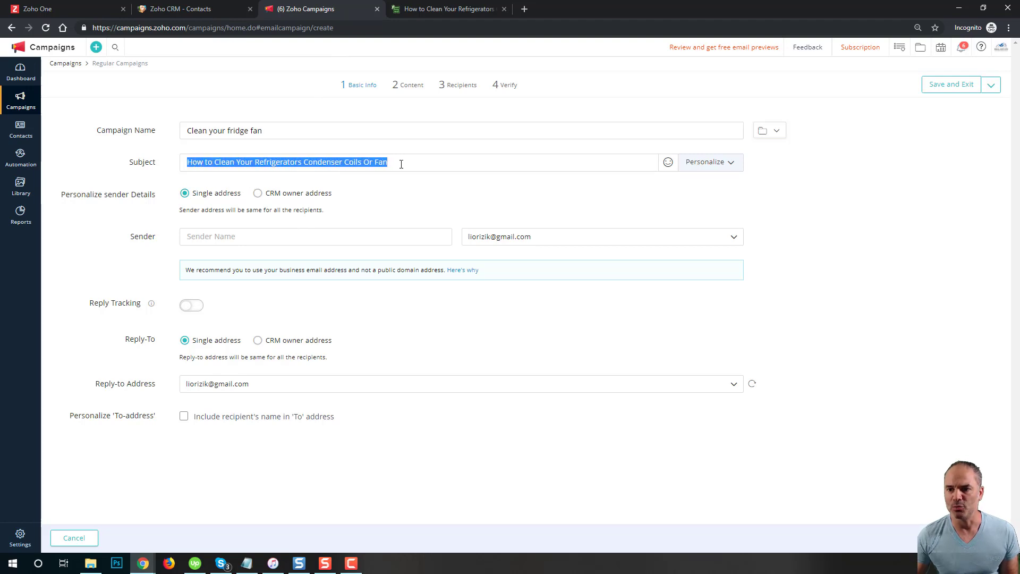
{"action": "left_click", "coordinate": [409, 163]}
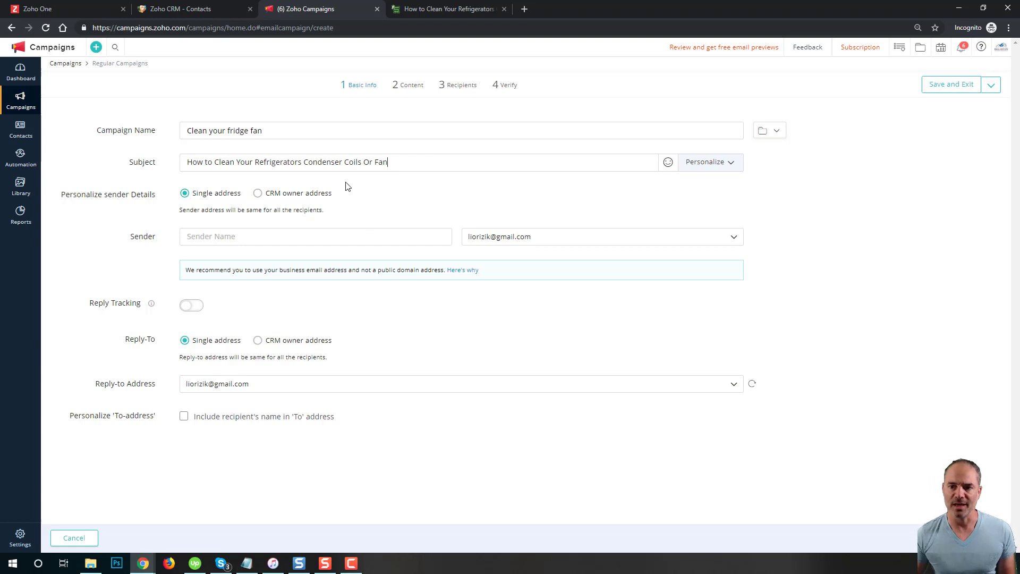
{"action": "left_click_drag", "start_coordinate": [358, 161], "coordinate": [303, 162]}
{"action": "key", "text": "BackSpace"}
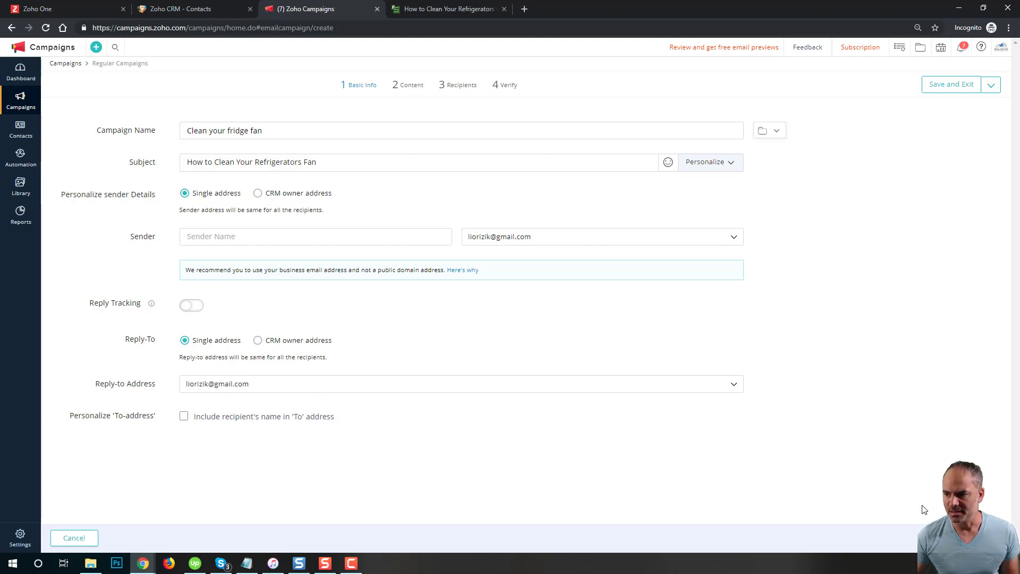
{"action": "left_click", "coordinate": [975, 538]}
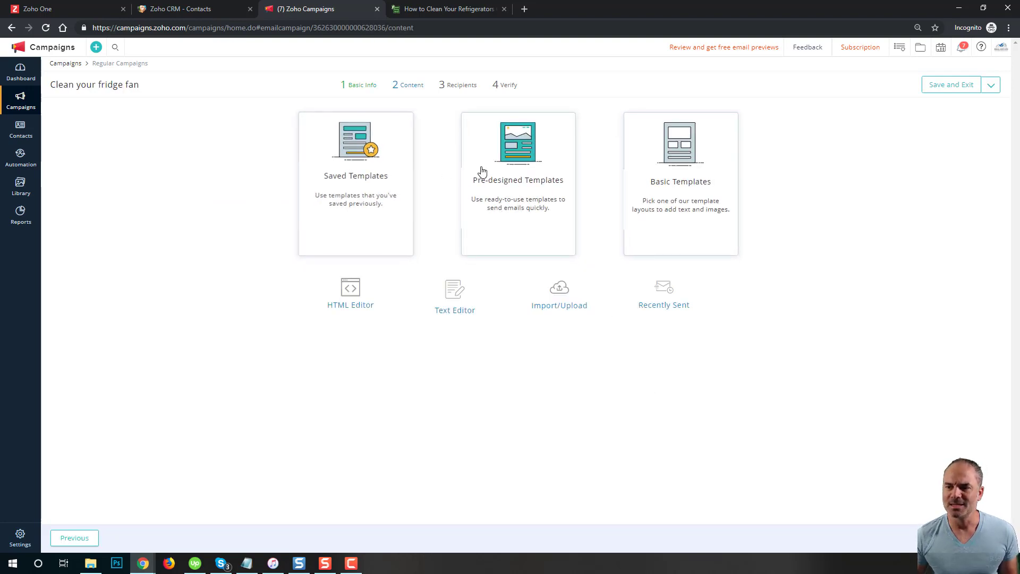
Step: Browse the pre-designed email templates and return to the choice of template types
{"action": "left_click", "coordinate": [511, 191]}
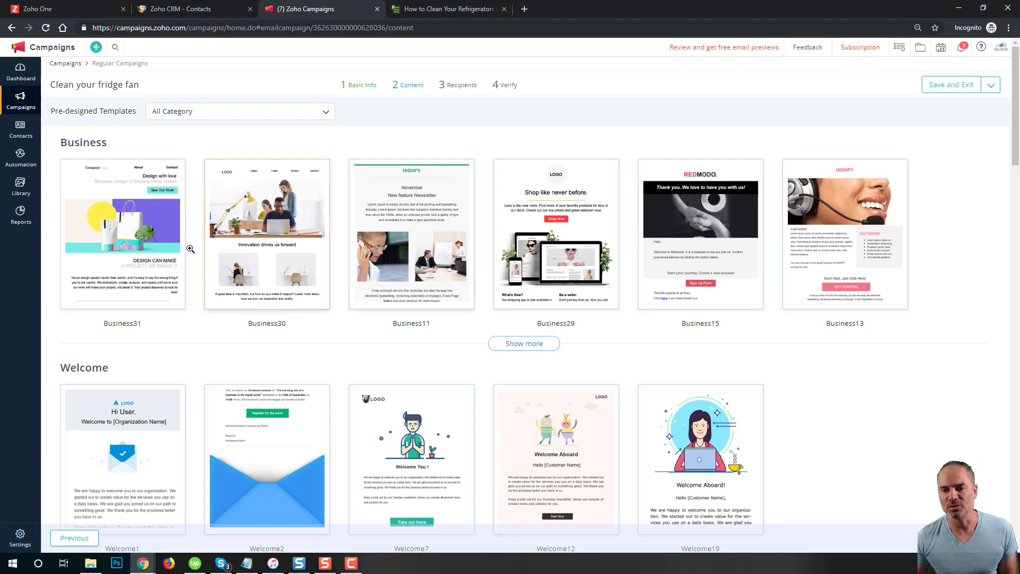
{"action": "mouse_move", "coordinate": [366, 293]}
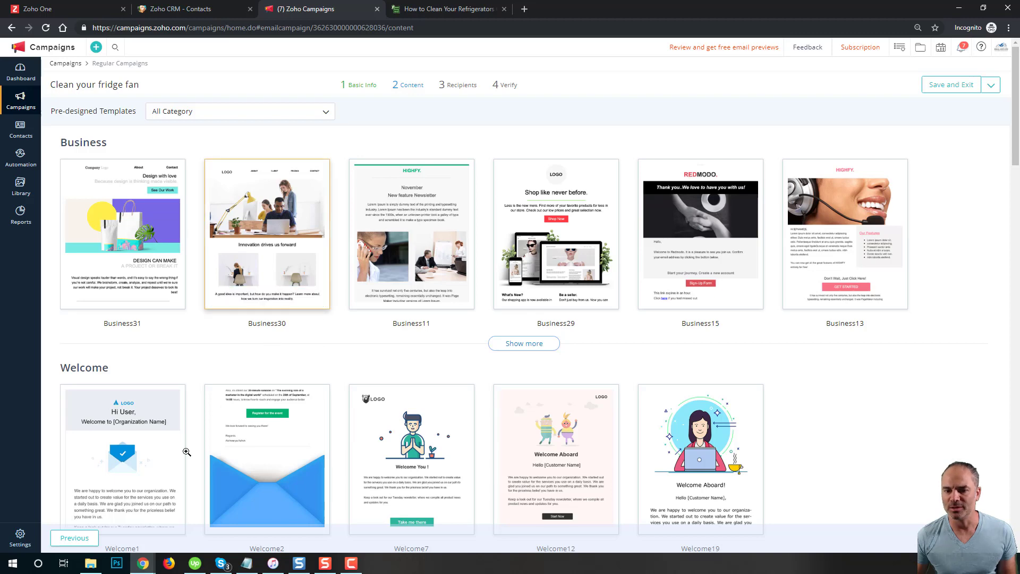
{"action": "left_click", "coordinate": [75, 538]}
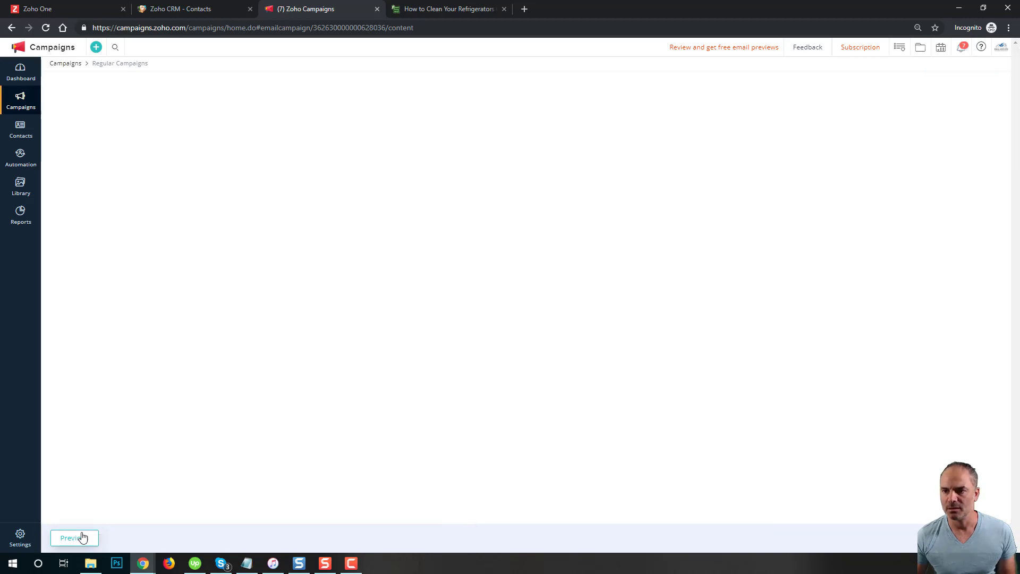
Step: Select the basic template t0 for the campaign's content
{"action": "left_click", "coordinate": [672, 182]}
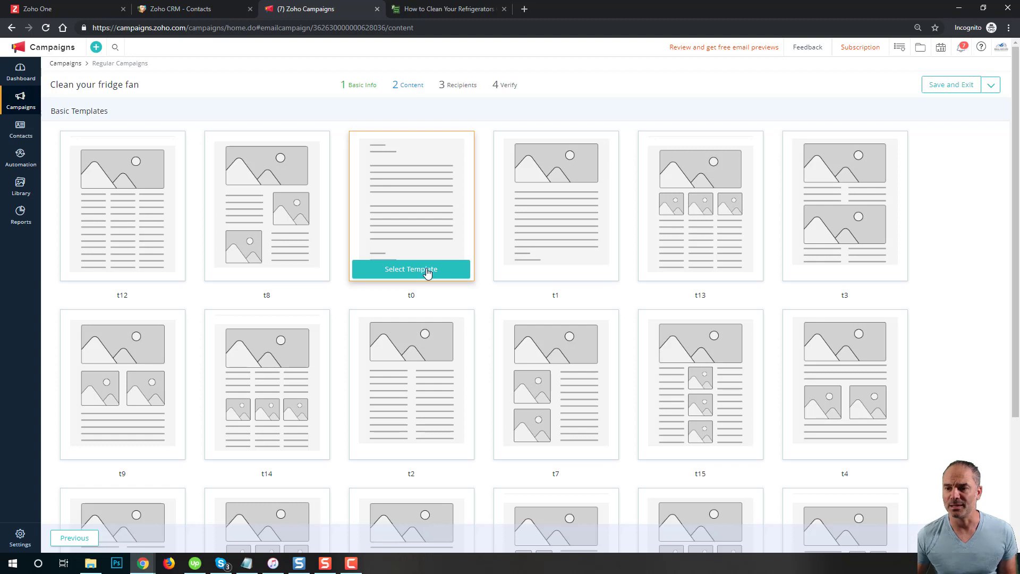
{"action": "left_click", "coordinate": [417, 272]}
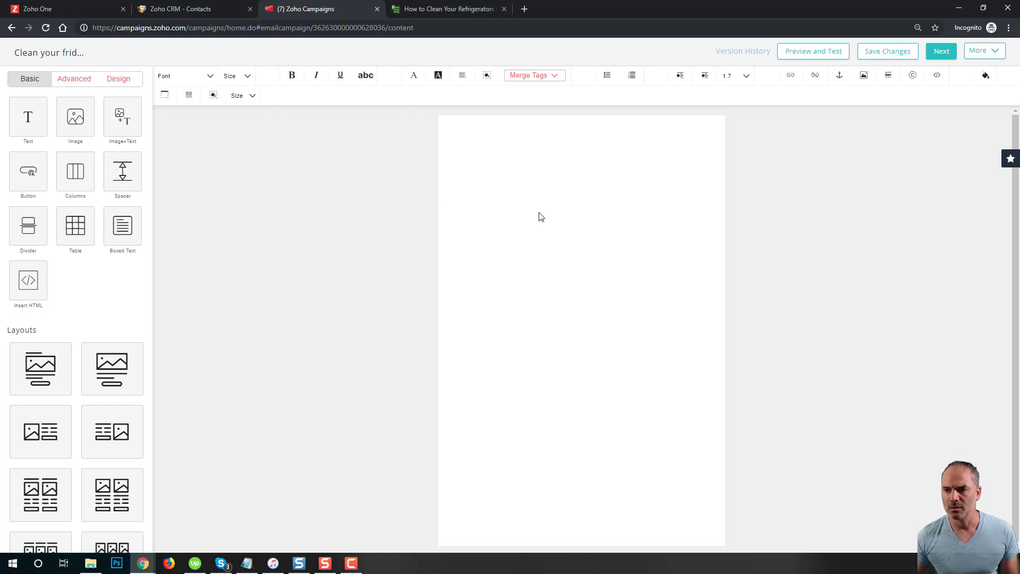
Step: Copy the introduction and the "Things you'll need for the job" list from the refrigerator article
{"action": "left_click", "coordinate": [441, 9]}
{"action": "left_click", "coordinate": [334, 152]}
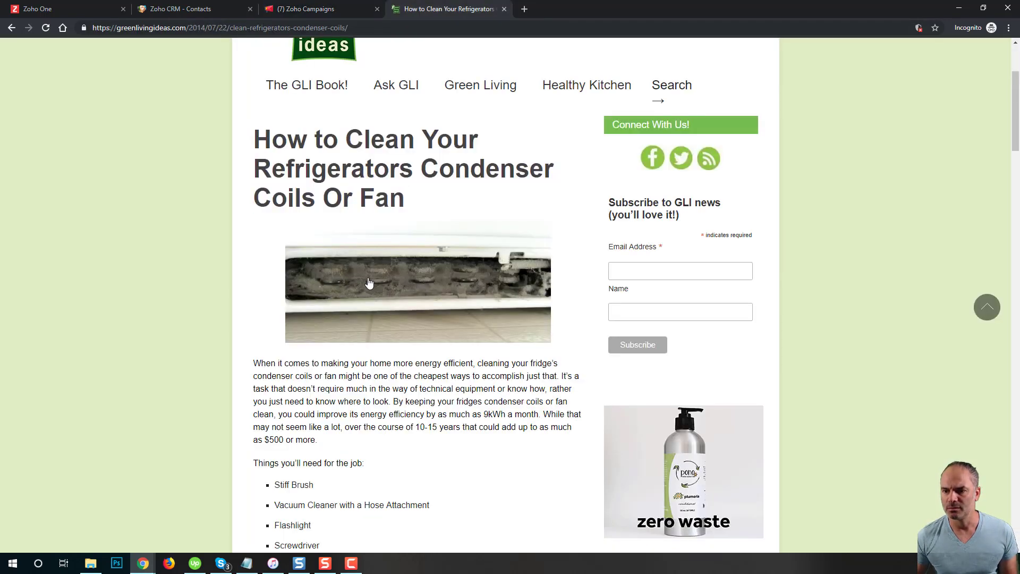
{"action": "scroll", "coordinate": [318, 244], "scroll_direction": "down", "scroll_amount": 4}
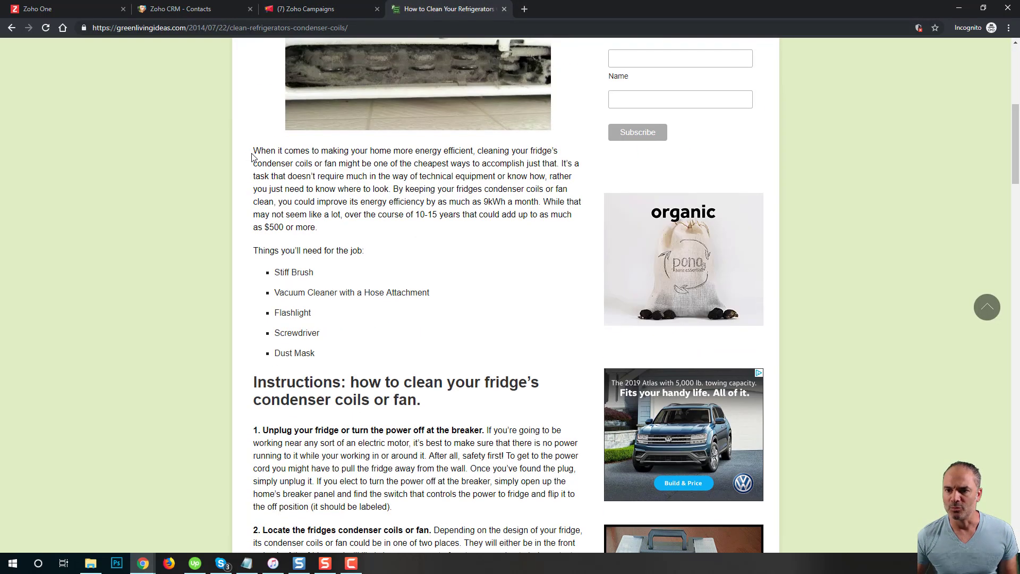
{"action": "left_click_drag", "start_coordinate": [252, 155], "coordinate": [399, 353]}
{"action": "key", "text": "ctrl+c"}
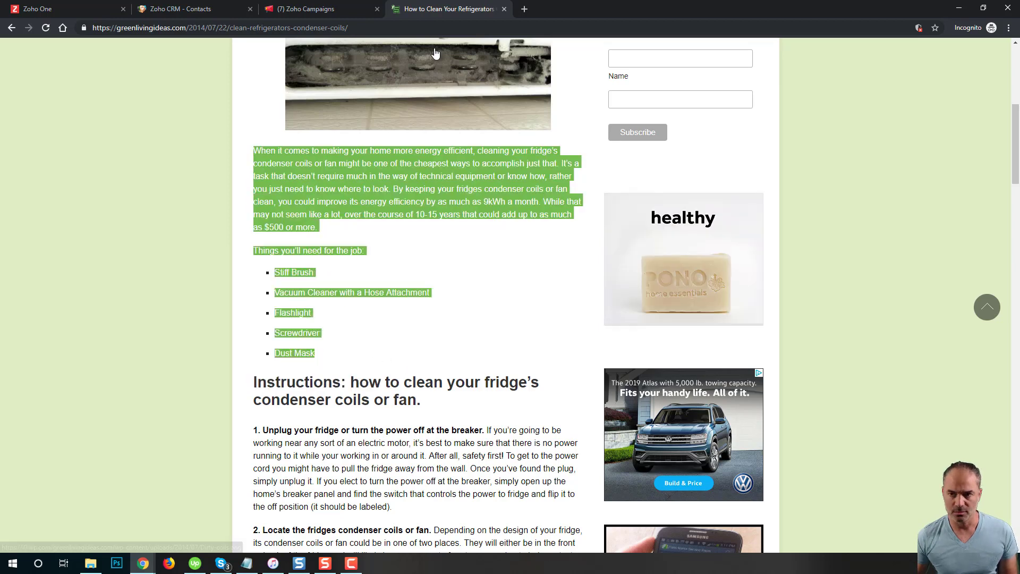
Step: Add a small-size text block to the blank campaign email and paste the copied article text into it, keeping the original formatting
{"action": "left_click", "coordinate": [333, 10]}
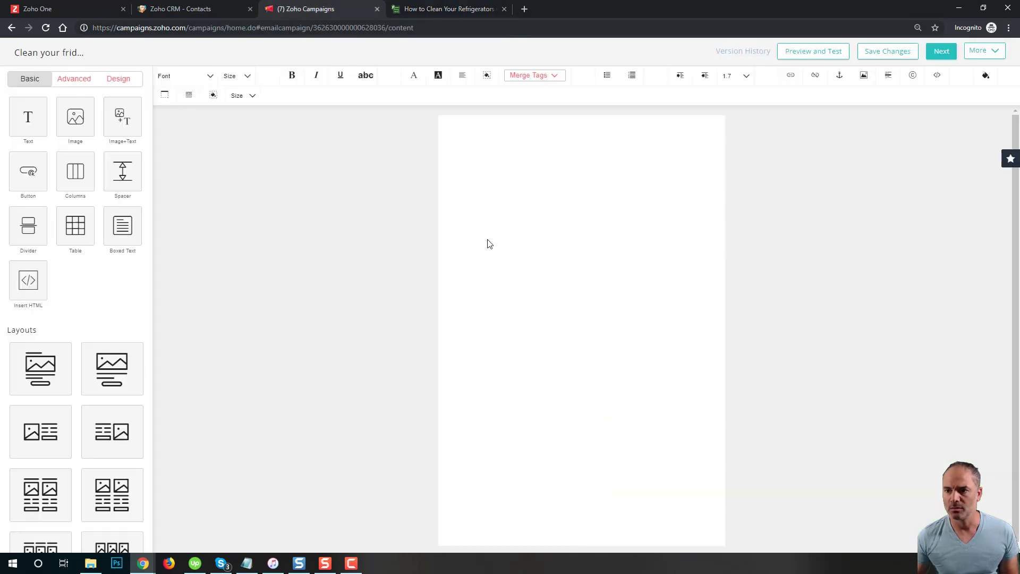
{"action": "left_click", "coordinate": [31, 118]}
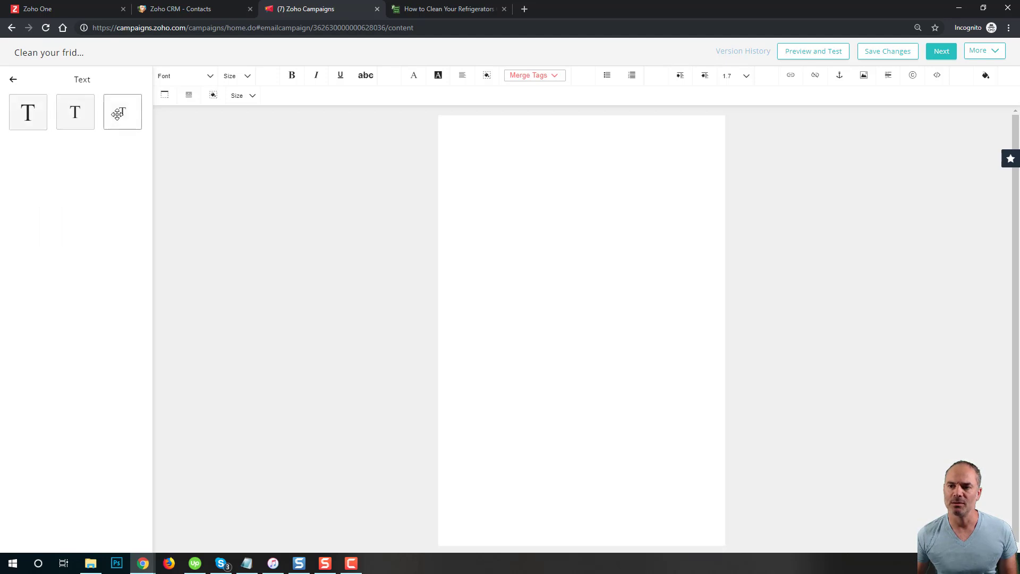
{"action": "left_click_drag", "start_coordinate": [118, 114], "coordinate": [533, 182]}
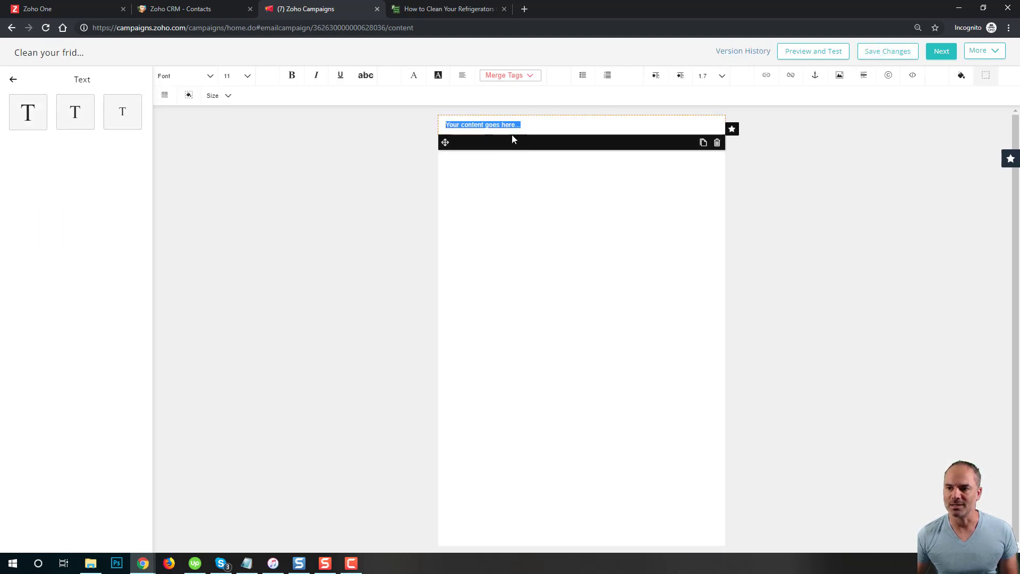
{"action": "key", "text": "ctrl+v"}
{"action": "left_click", "coordinate": [479, 250]}
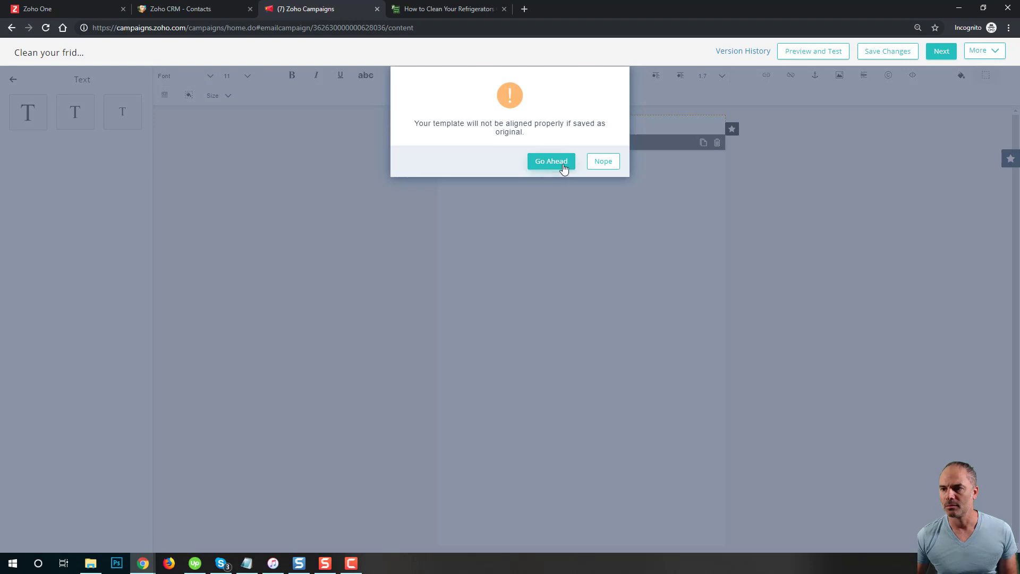
{"action": "left_click", "coordinate": [562, 160]}
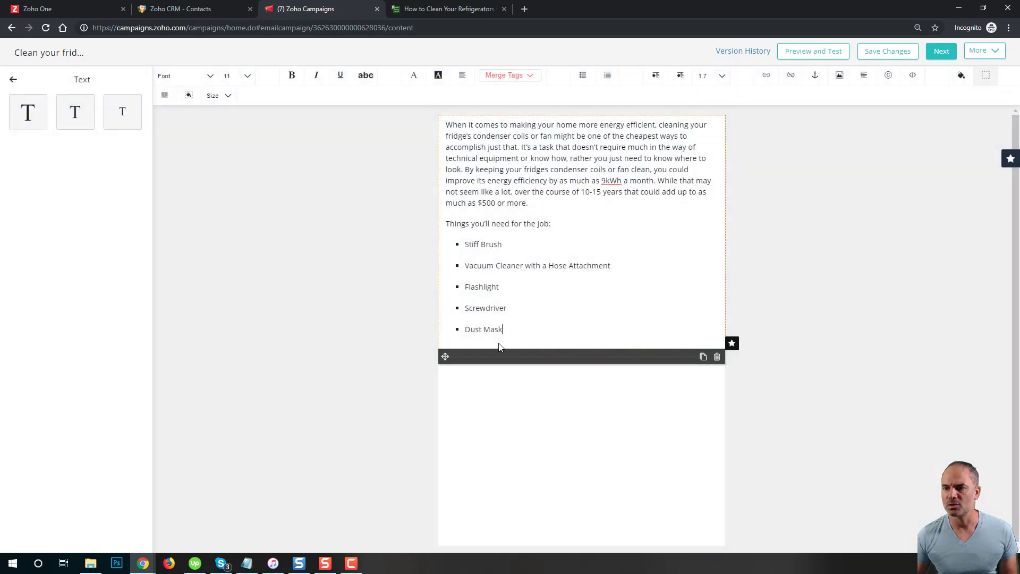
{"action": "left_click", "coordinate": [567, 409]}
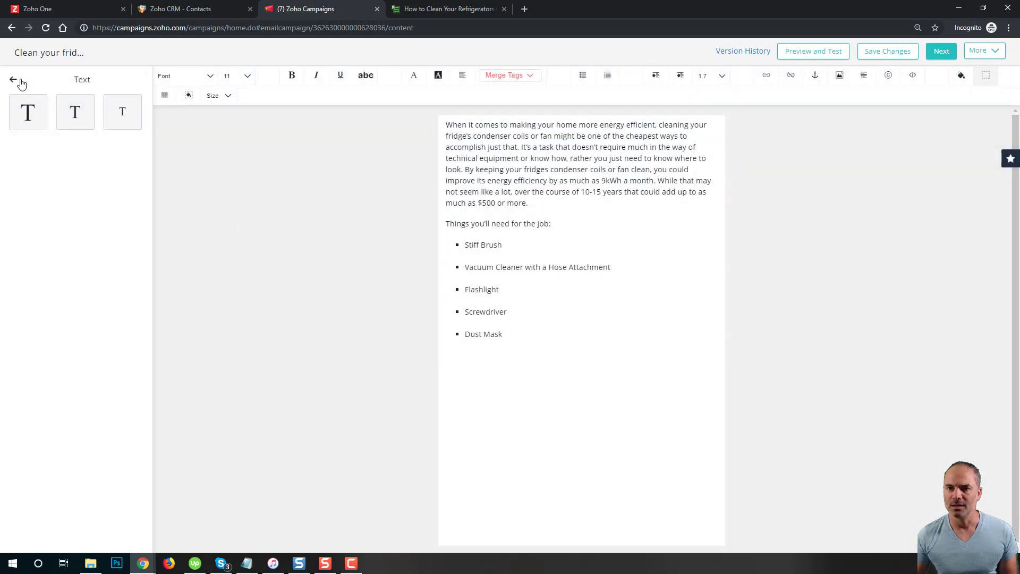
Step: Save the dirty condenser coils picture from the article to the computer as Dirty-coils.png
{"action": "left_click", "coordinate": [452, 12]}
{"action": "left_click", "coordinate": [511, 288]}
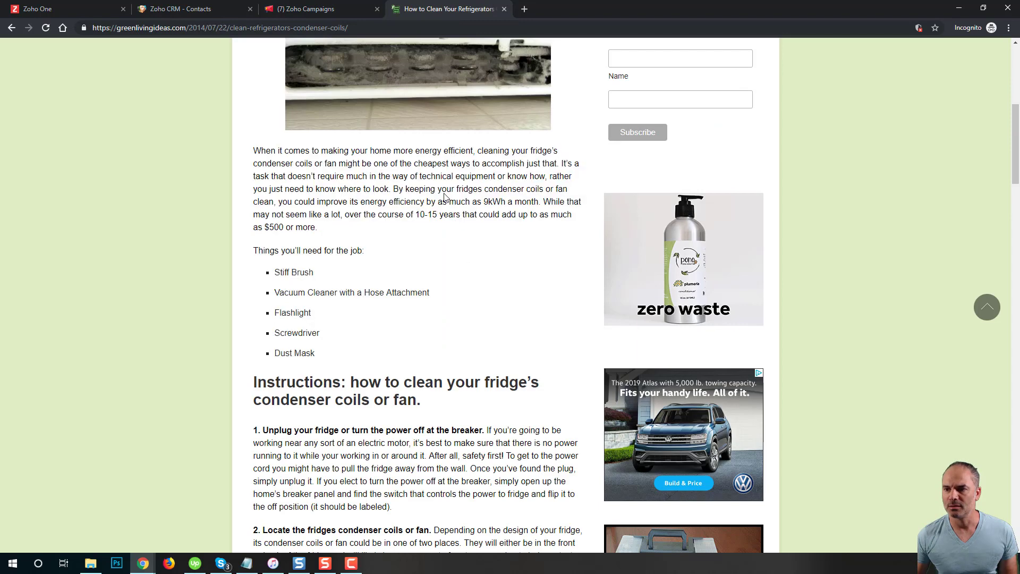
{"action": "scroll", "coordinate": [457, 255], "scroll_direction": "up", "scroll_amount": 3}
{"action": "right_click", "coordinate": [455, 250]}
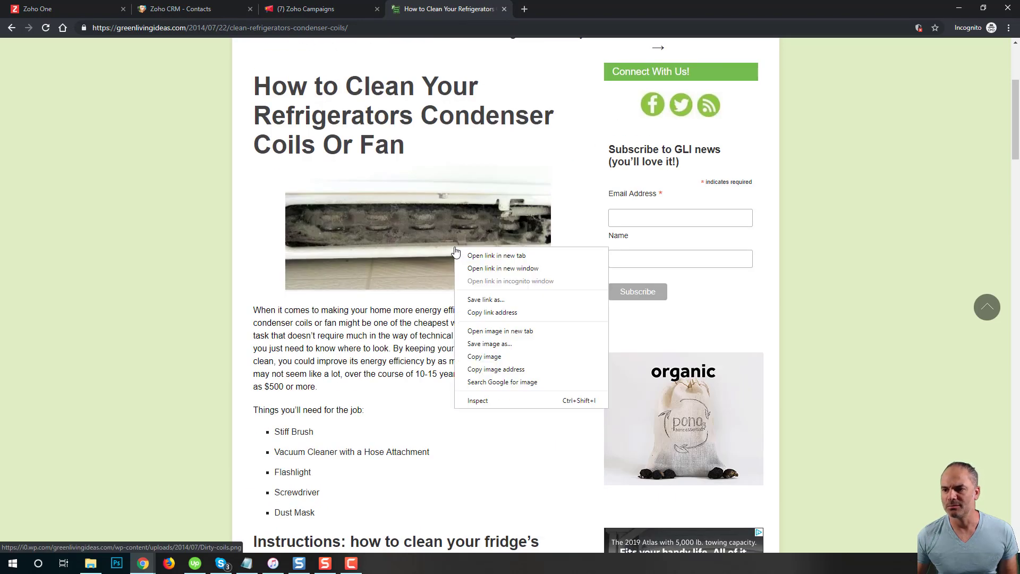
{"action": "left_click", "coordinate": [512, 344]}
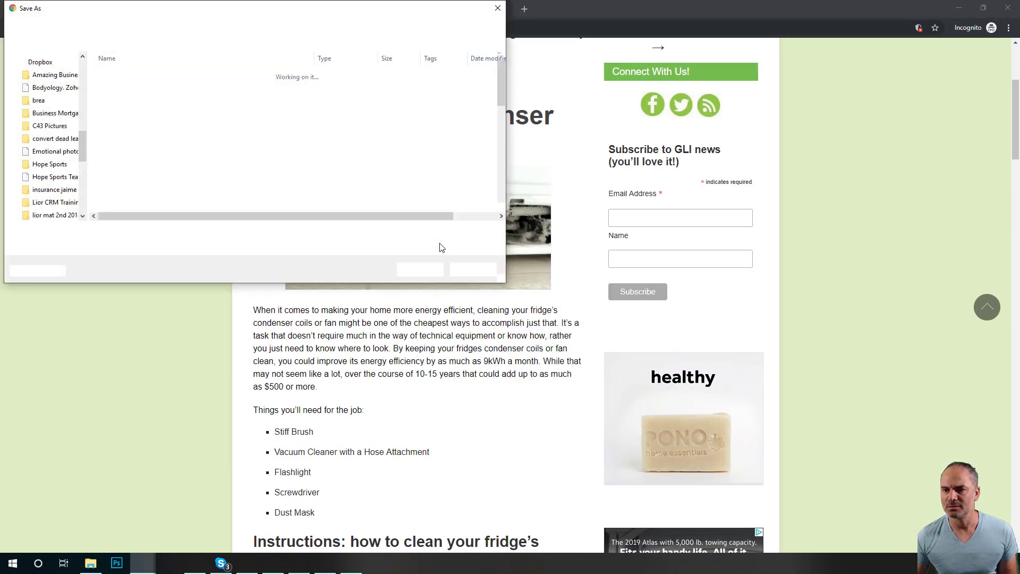
{"action": "left_click", "coordinate": [422, 270]}
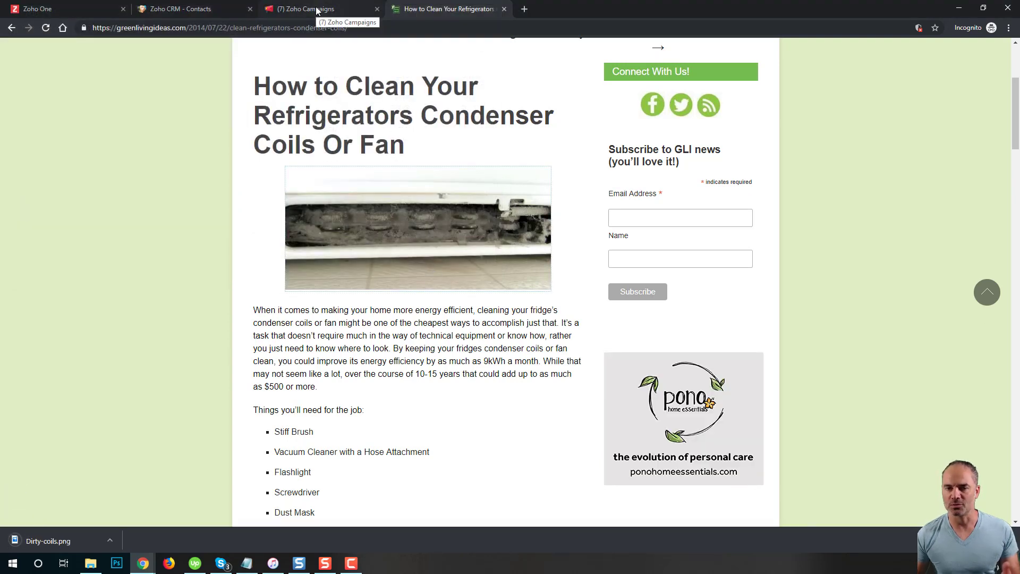
Step: Switch to the Zoho Campaigns email editor and add a single-image block below the article text
{"action": "left_click", "coordinate": [316, 10]}
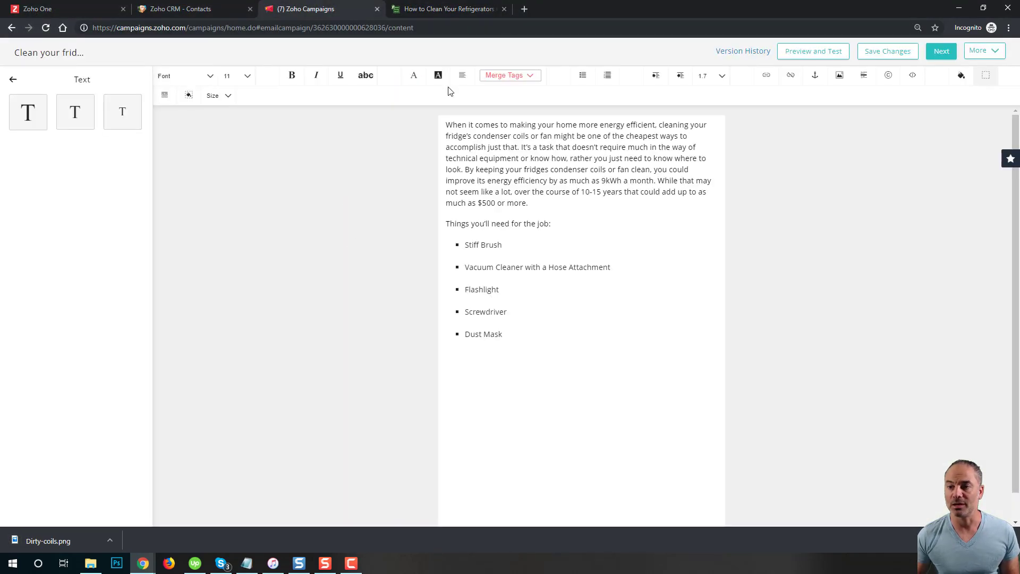
{"action": "left_click", "coordinate": [464, 9]}
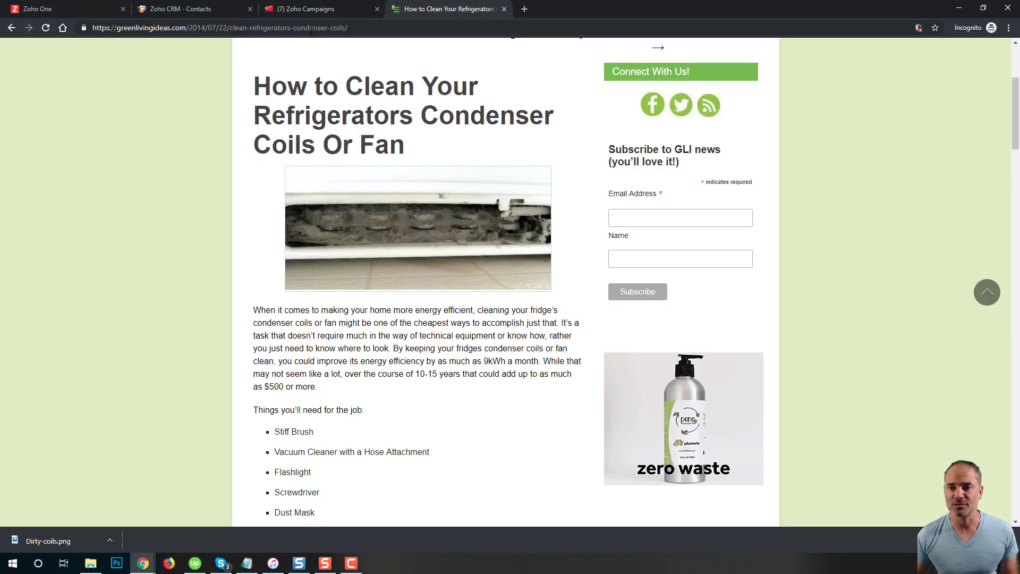
{"action": "left_click", "coordinate": [306, 9]}
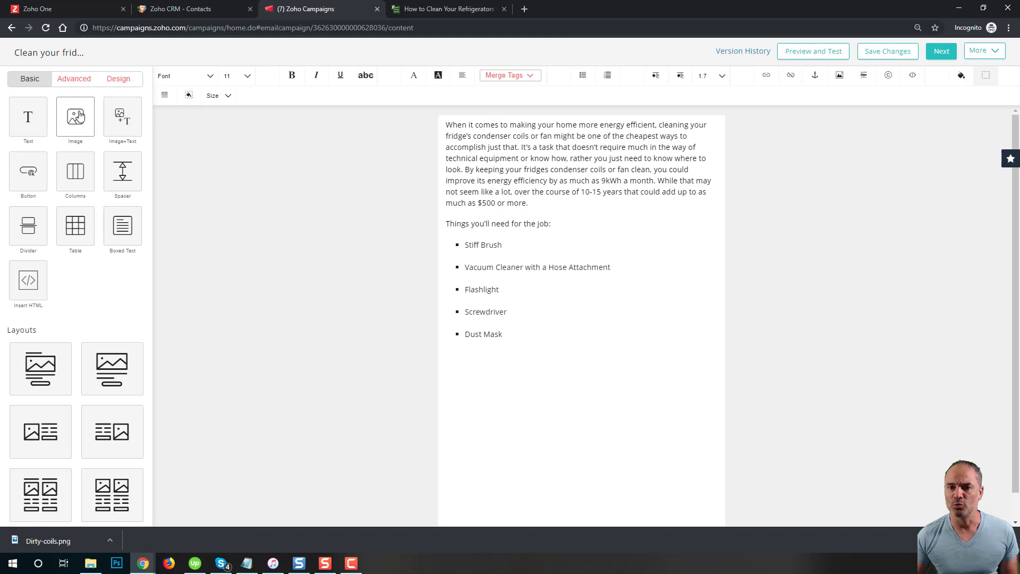
{"action": "left_click", "coordinate": [76, 115]}
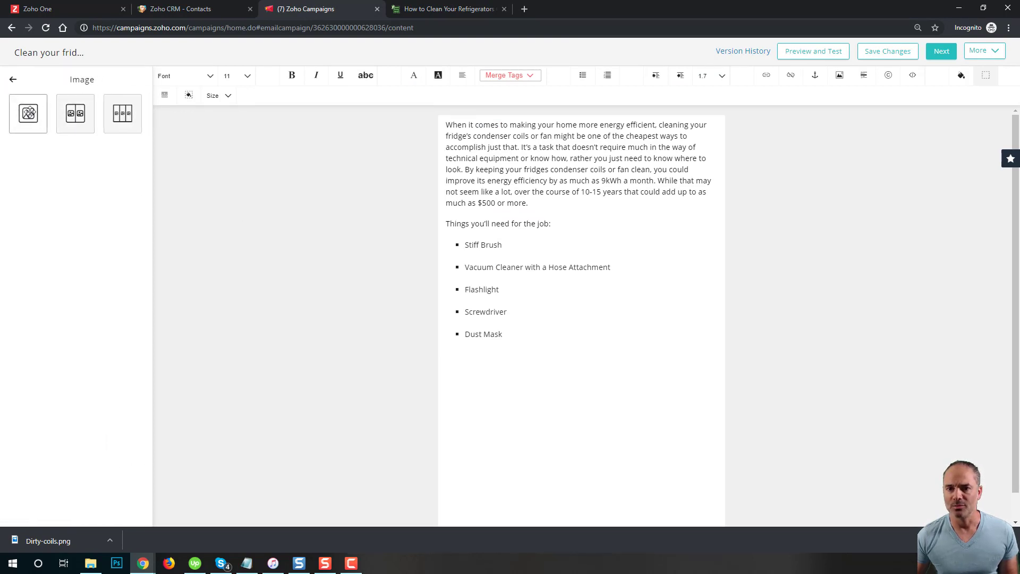
{"action": "left_click_drag", "start_coordinate": [28, 113], "coordinate": [460, 378]}
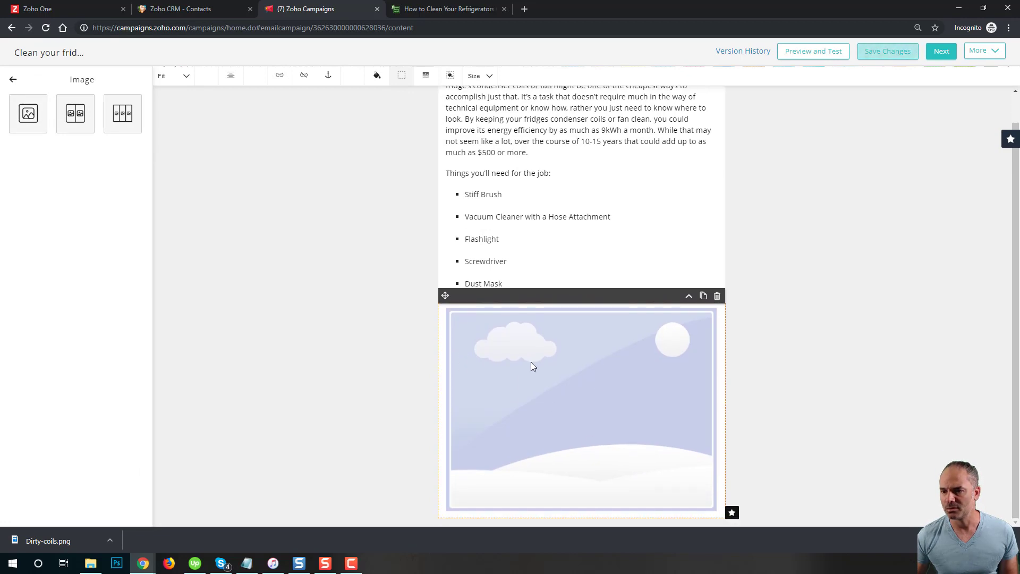
{"action": "mouse_move", "coordinate": [494, 341]}
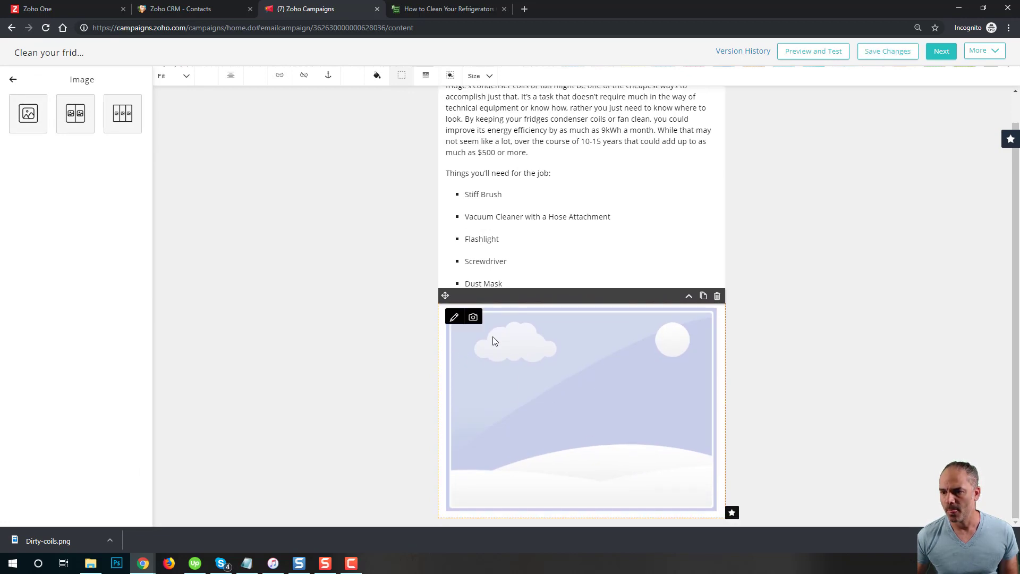
{"action": "left_click", "coordinate": [456, 318]}
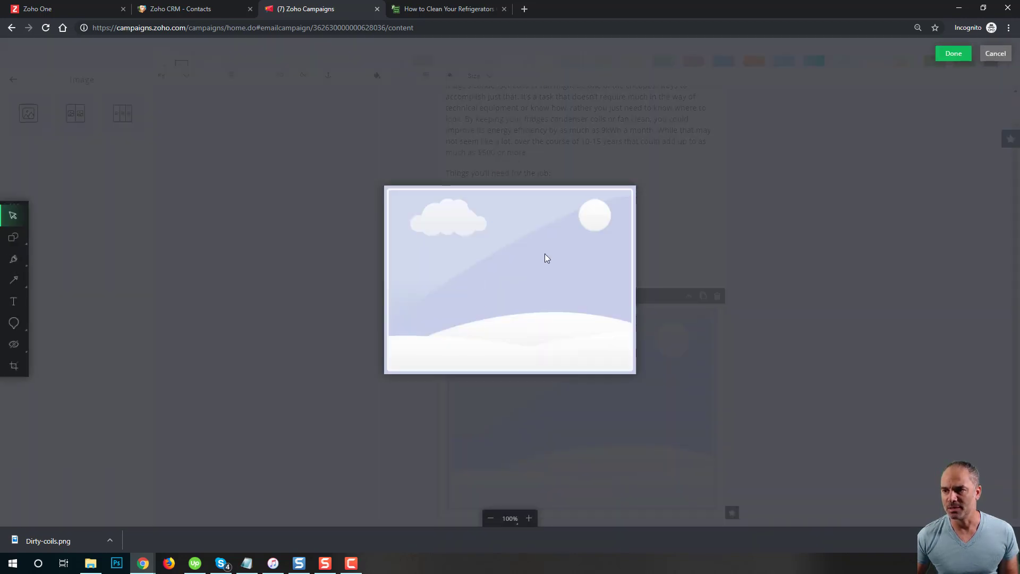
{"action": "left_click", "coordinate": [995, 53]}
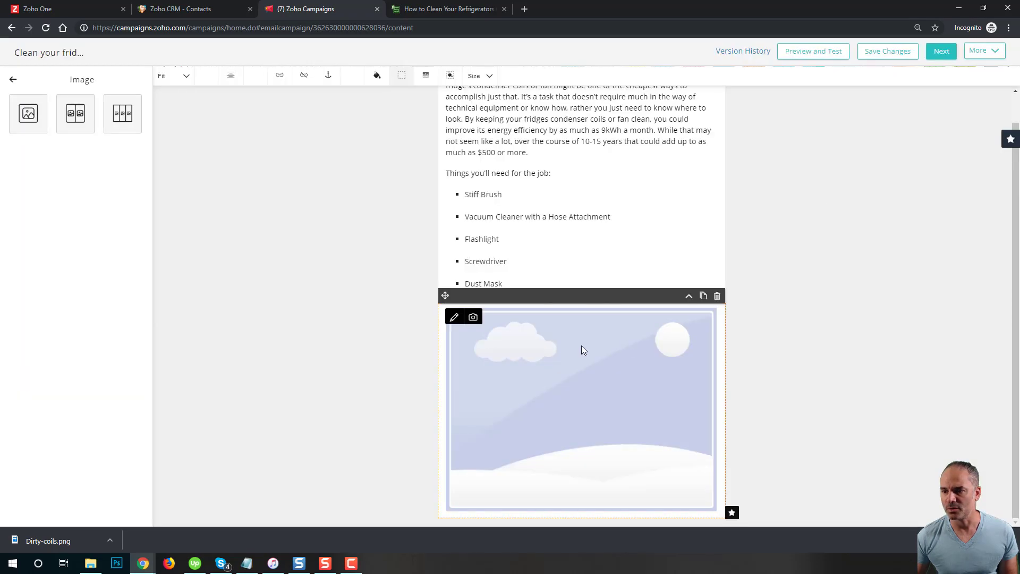
Step: Replace the placeholder picture in the image block with images.jpeg from My Images
{"action": "left_click", "coordinate": [473, 318]}
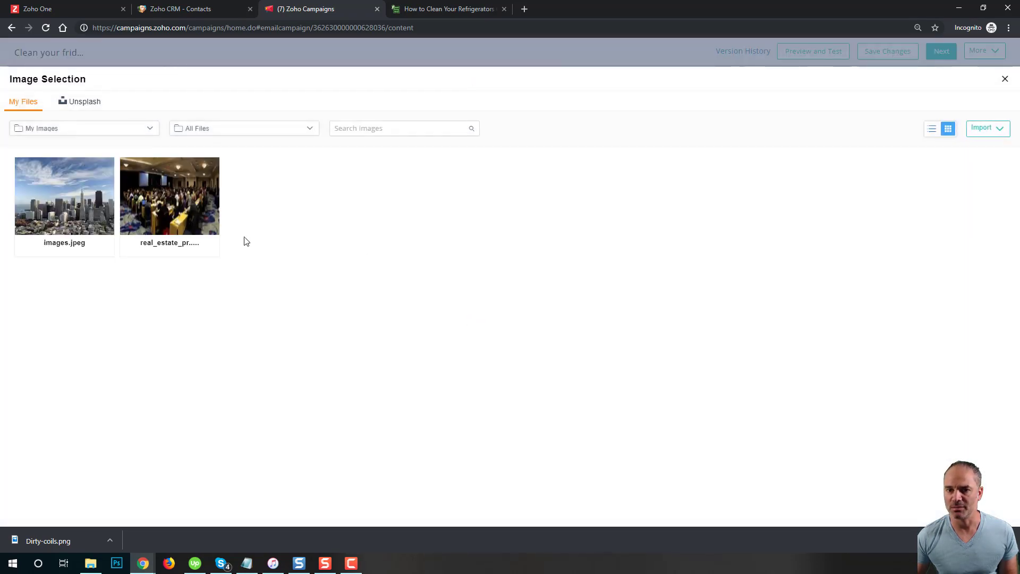
{"action": "mouse_move", "coordinate": [64, 189]}
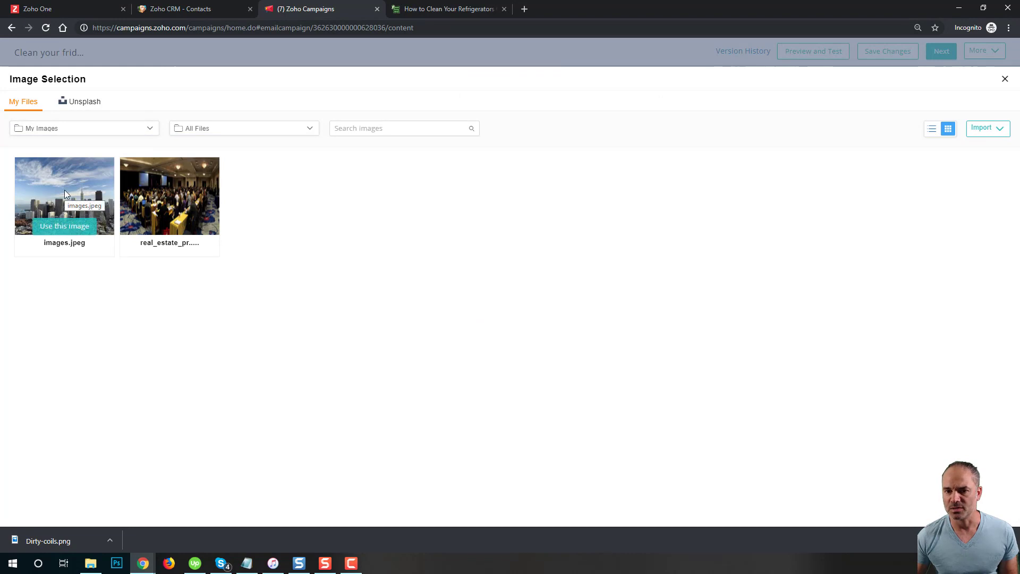
{"action": "left_click", "coordinate": [65, 227]}
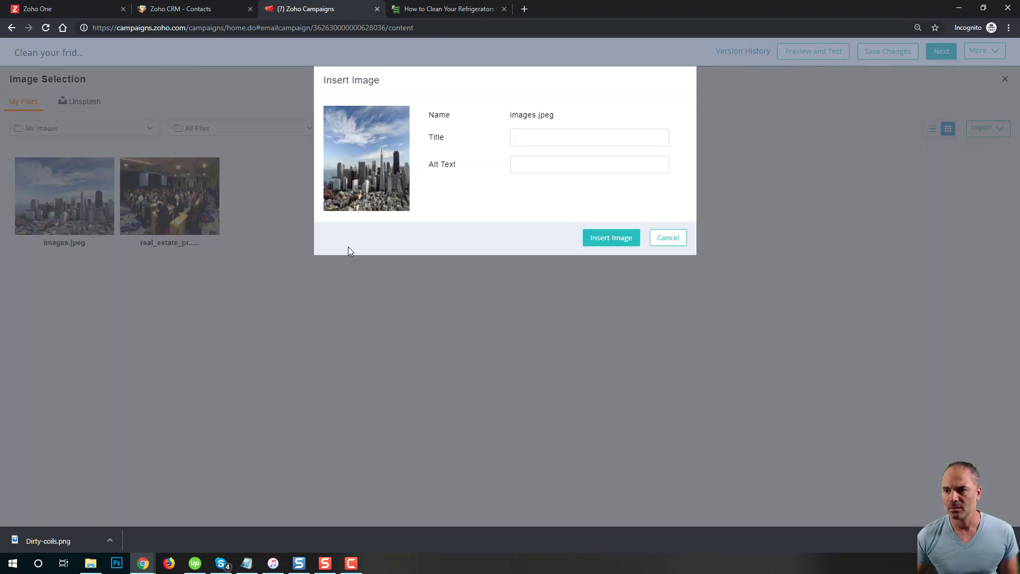
{"action": "left_click", "coordinate": [612, 240]}
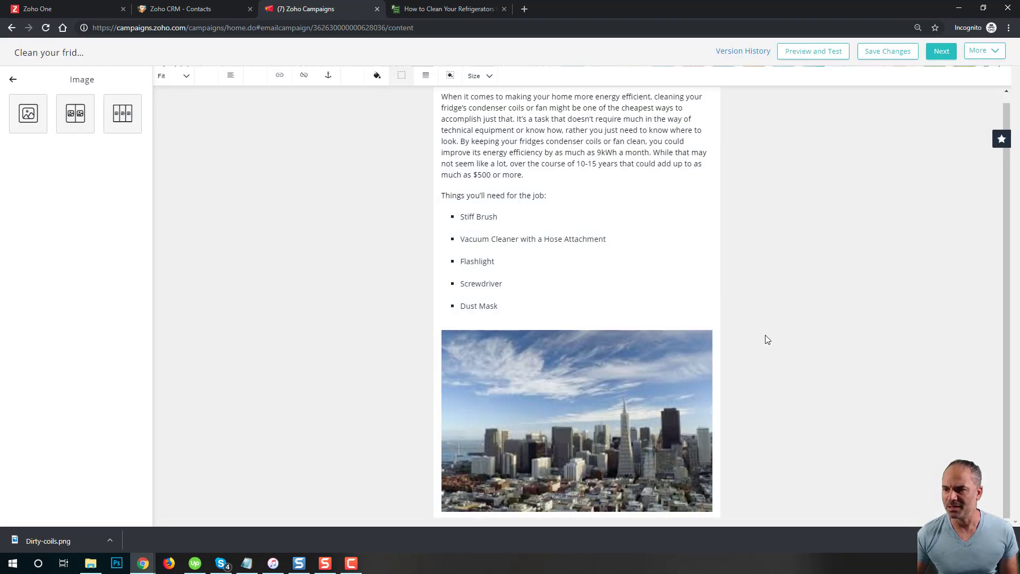
Step: Move the city skyline image block above the article text block
{"action": "scroll", "coordinate": [542, 262], "scroll_direction": "up", "scroll_amount": 1}
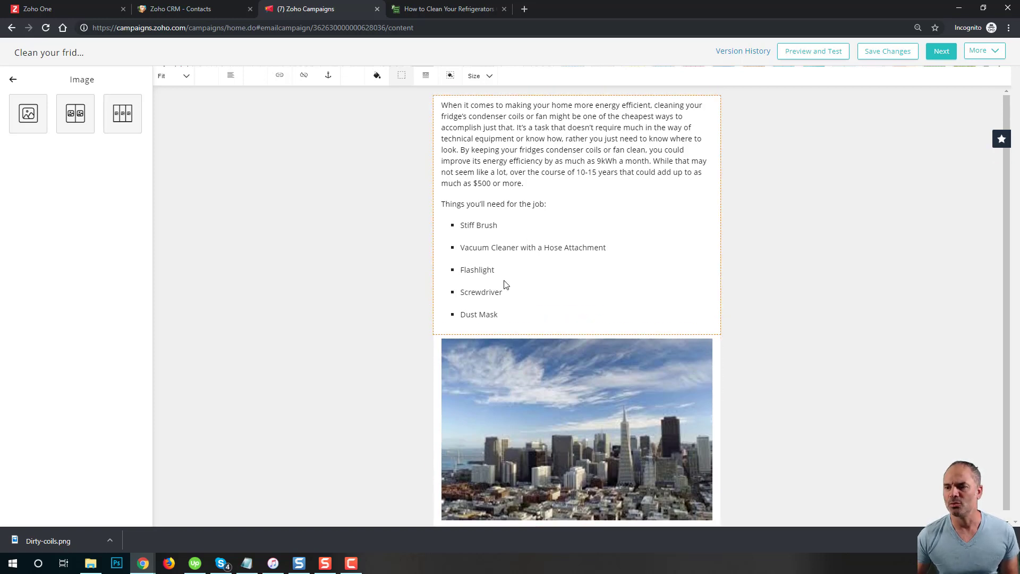
{"action": "mouse_move", "coordinate": [467, 359]}
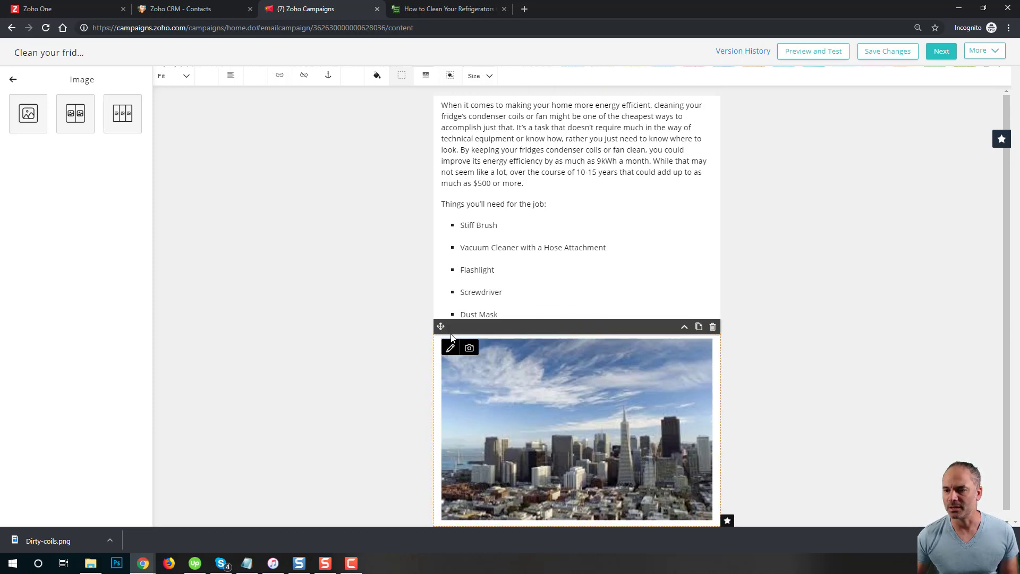
{"action": "left_click_drag", "start_coordinate": [442, 326], "coordinate": [461, 145]}
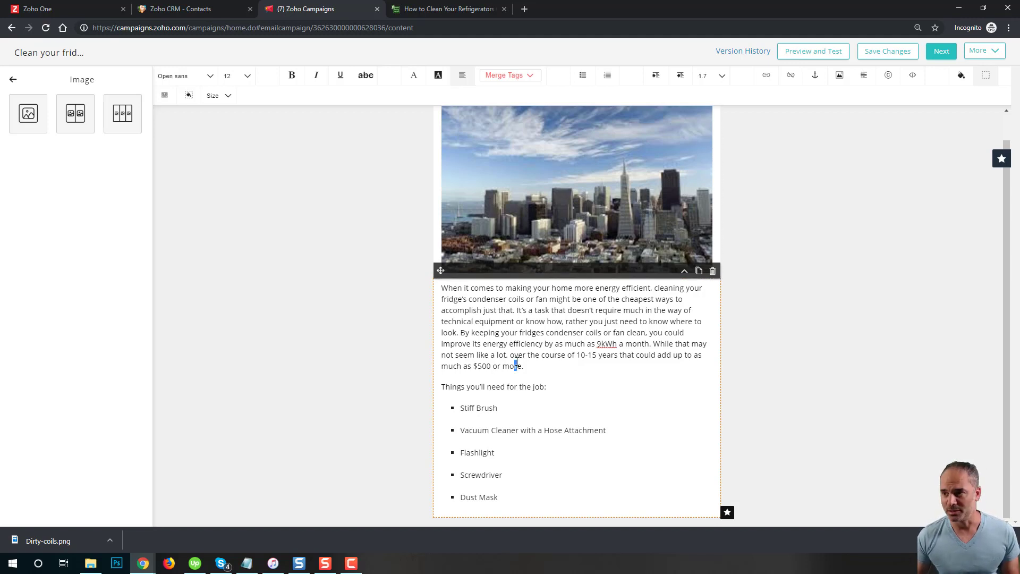
Step: Finish editing the email content and send an HTML test email to the sender's own e-mail address
{"action": "left_click", "coordinate": [941, 53]}
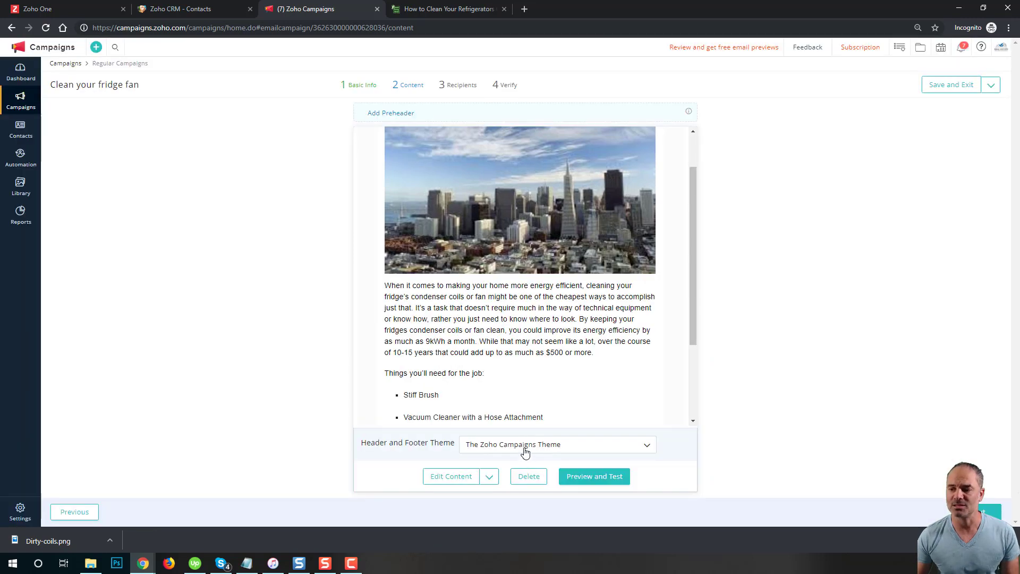
{"action": "left_click", "coordinate": [601, 479]}
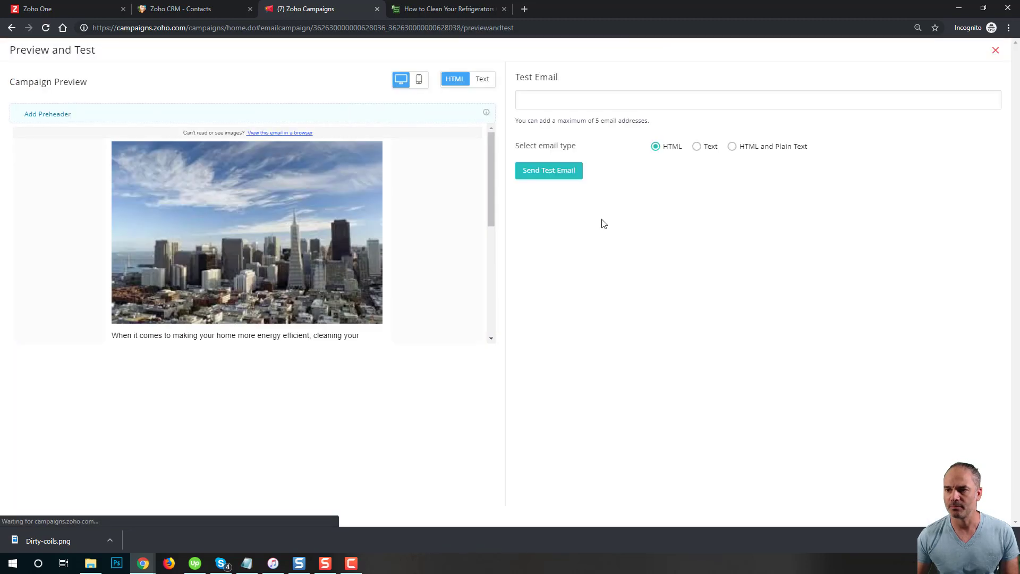
{"action": "left_click", "coordinate": [577, 104]}
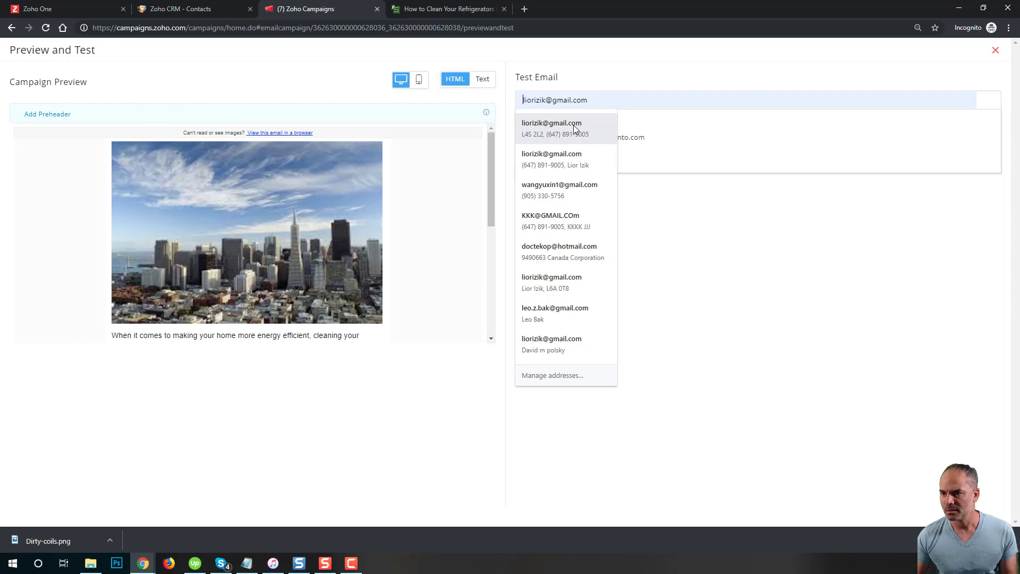
{"action": "left_click", "coordinate": [574, 125]}
{"action": "left_click", "coordinate": [557, 180]}
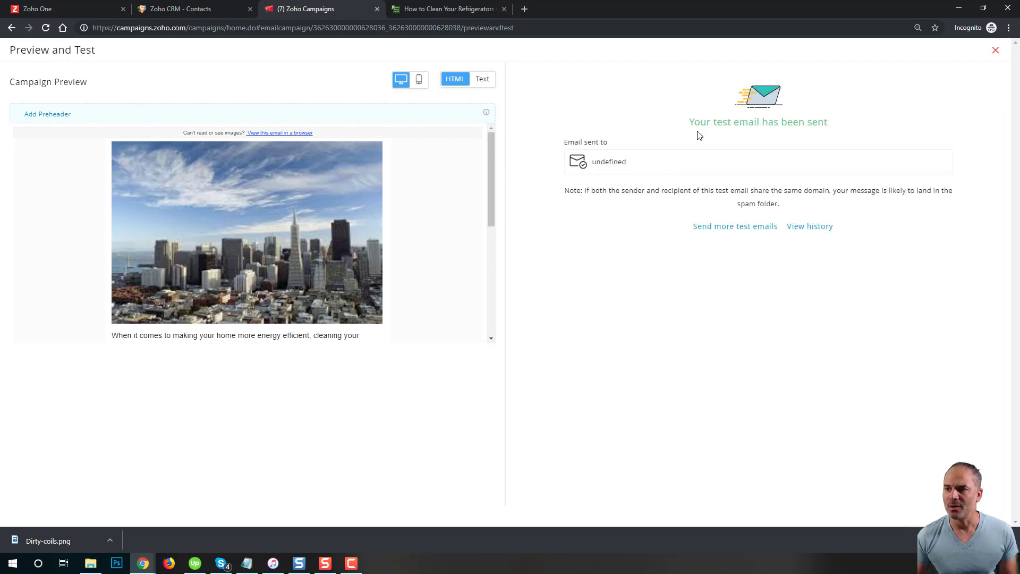
{"action": "left_click_drag", "start_coordinate": [689, 122], "coordinate": [807, 124]}
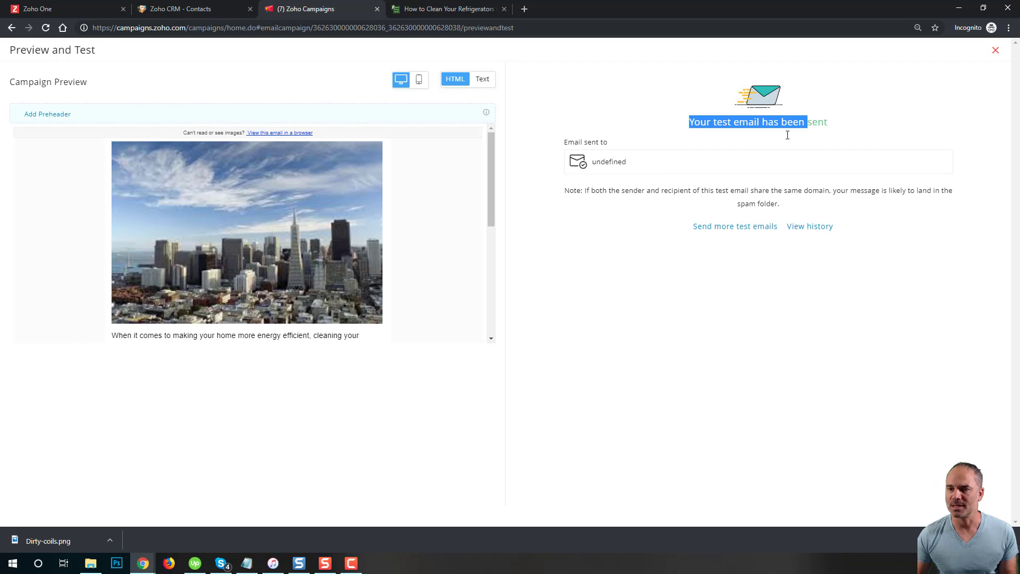
{"action": "left_click", "coordinate": [627, 262]}
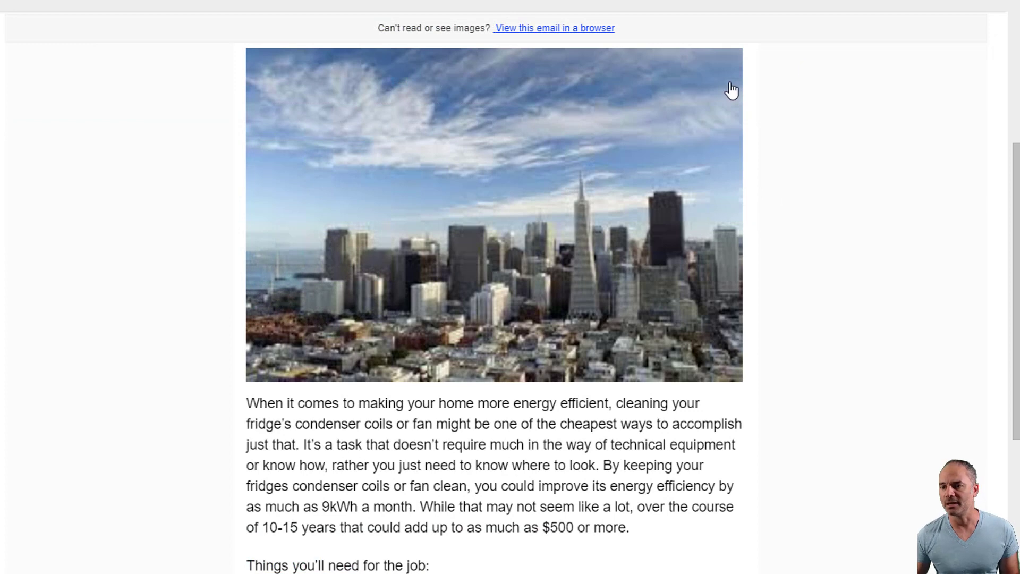
Step: Review the received test email from its image to its footer, and close the campaign's preview and test view
{"action": "scroll", "coordinate": [732, 90], "scroll_direction": "down", "scroll_amount": 5}
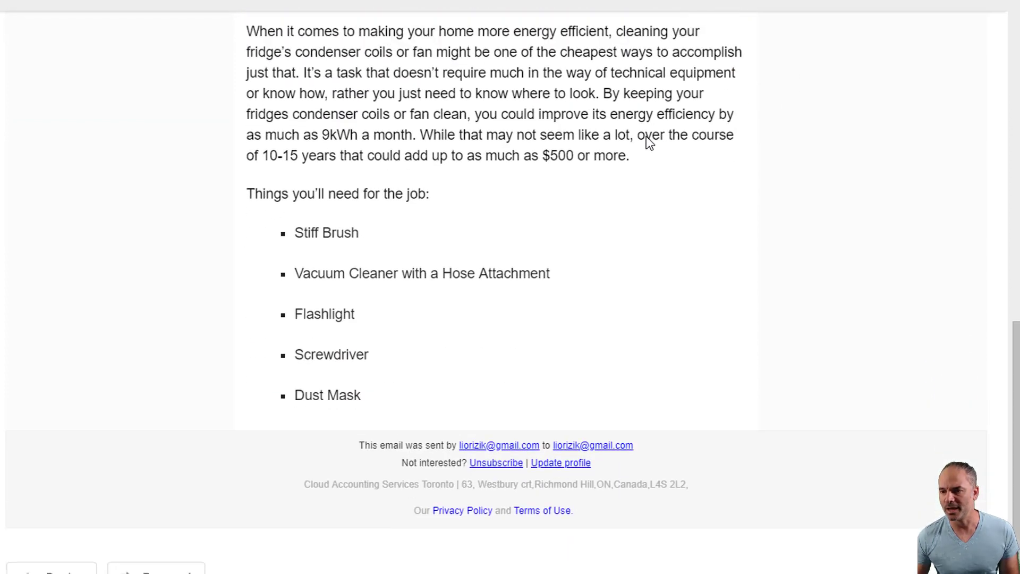
{"action": "scroll", "coordinate": [640, 141], "scroll_direction": "up", "scroll_amount": 1}
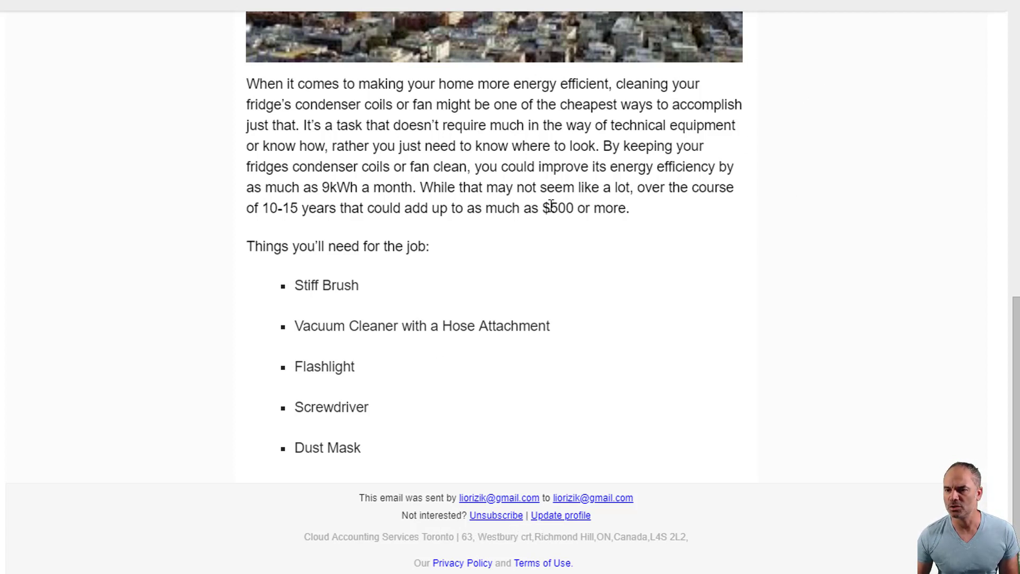
{"action": "scroll", "coordinate": [986, 291], "scroll_direction": "up", "scroll_amount": 7}
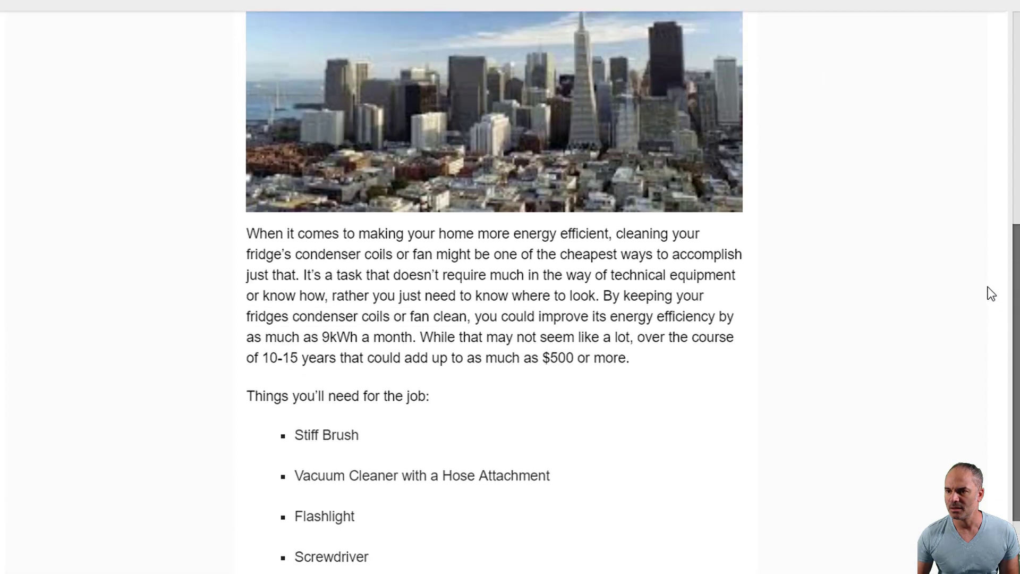
{"action": "scroll", "coordinate": [981, 228], "scroll_direction": "down", "scroll_amount": 2}
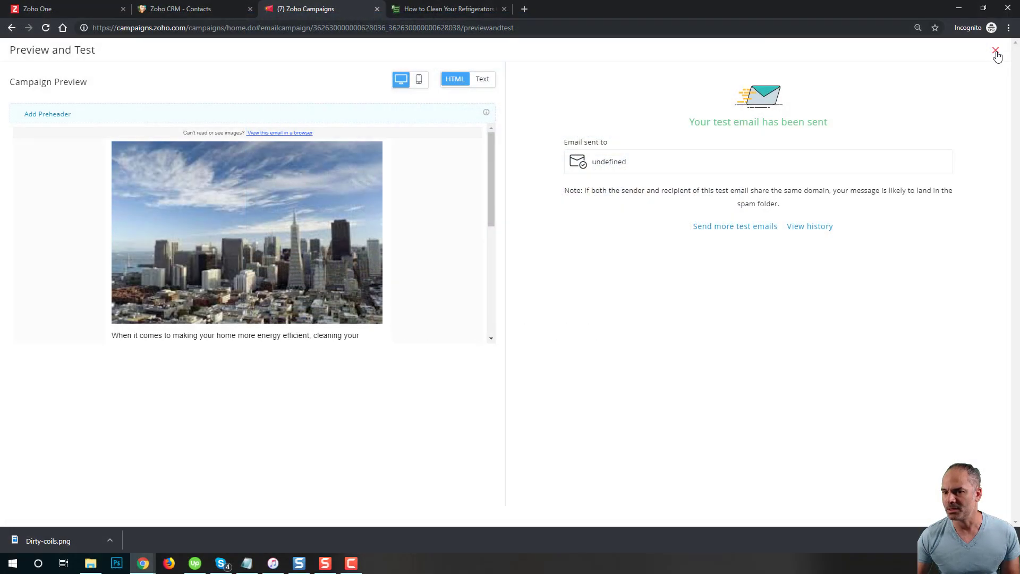
{"action": "left_click", "coordinate": [996, 52]}
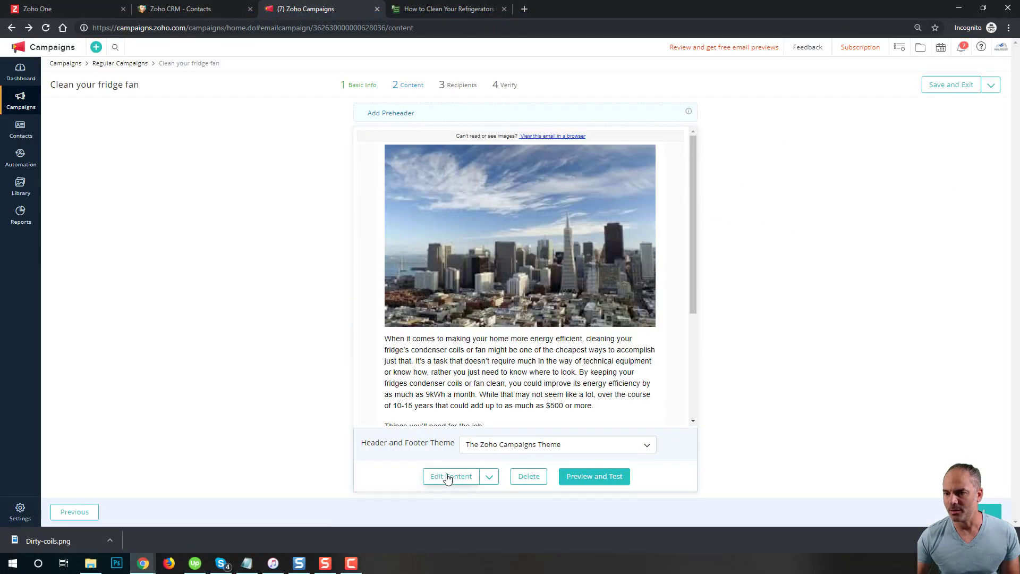
Step: Add a greeting line above the article text with "Hi", the contact's first name merge tag and a comma, and finish editing the content
{"action": "left_click", "coordinate": [447, 477]}
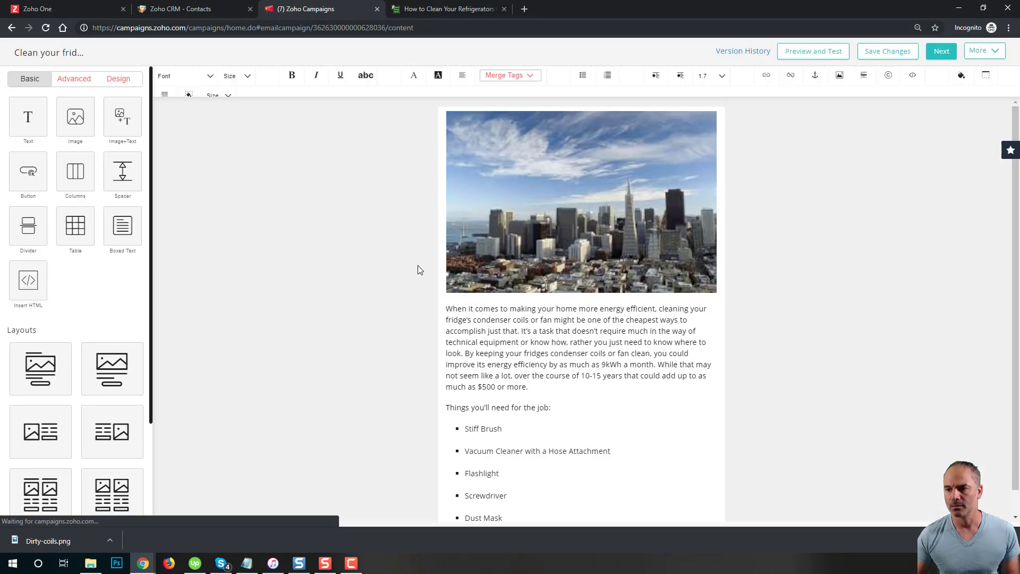
{"action": "left_click", "coordinate": [447, 316]}
{"action": "key", "text": "Return"}
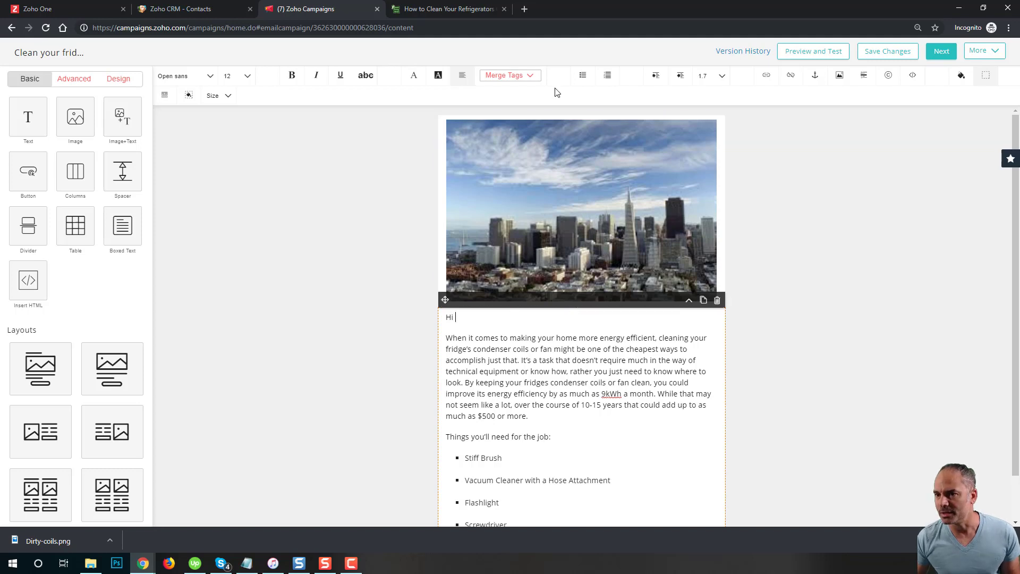
{"action": "left_click", "coordinate": [531, 77]}
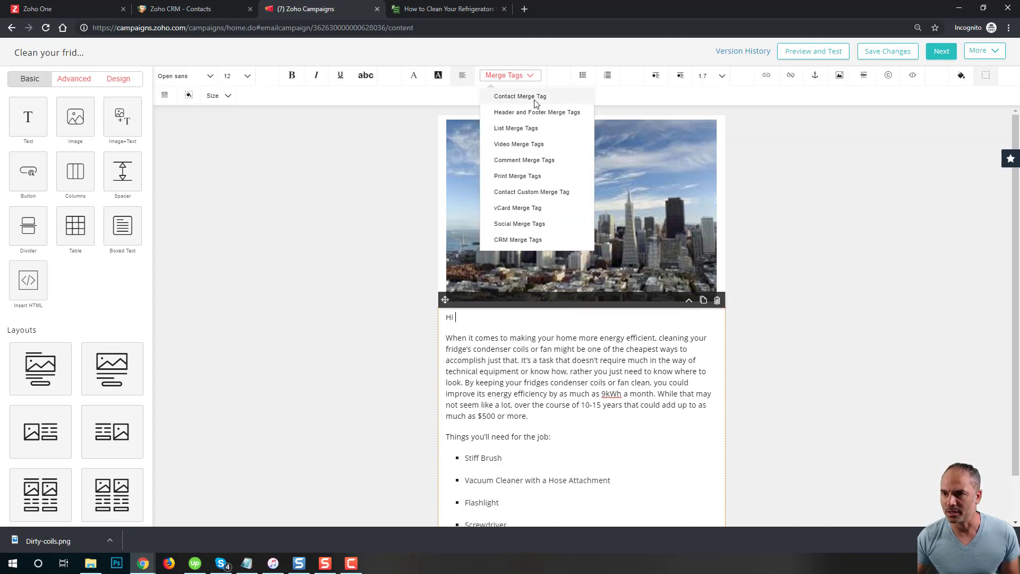
{"action": "left_click", "coordinate": [541, 101]}
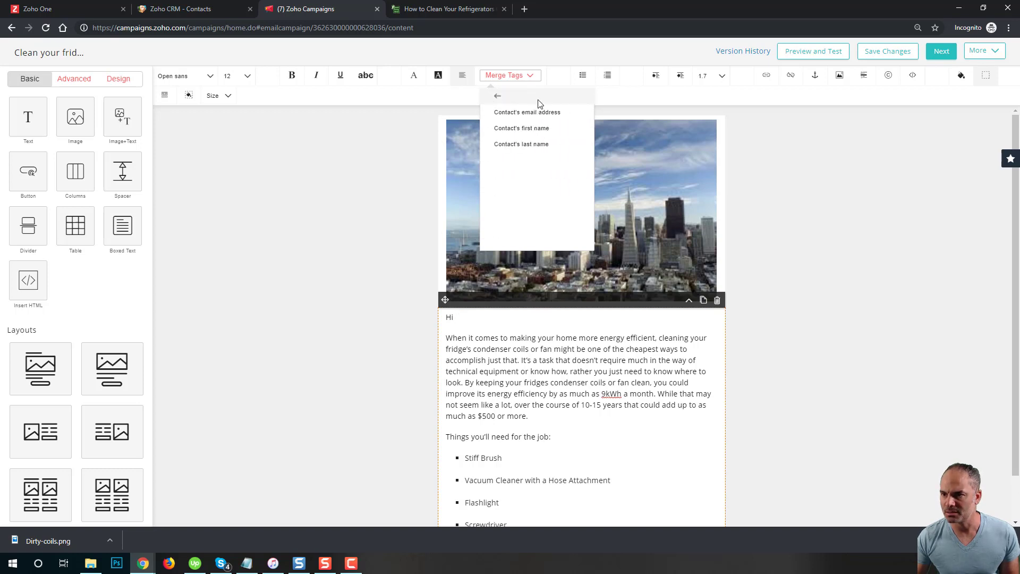
{"action": "left_click", "coordinate": [538, 131]}
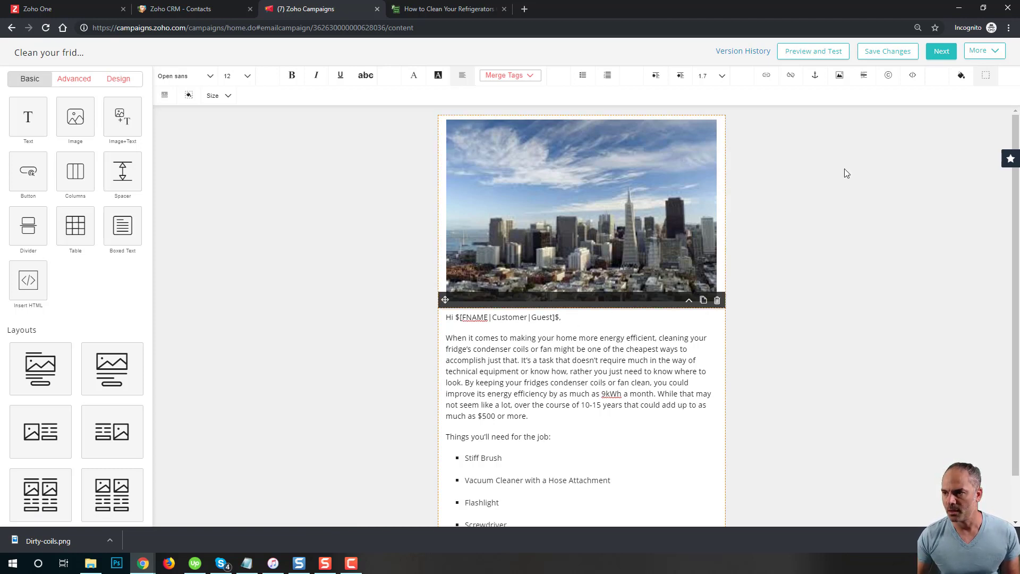
{"action": "left_click", "coordinate": [936, 51]}
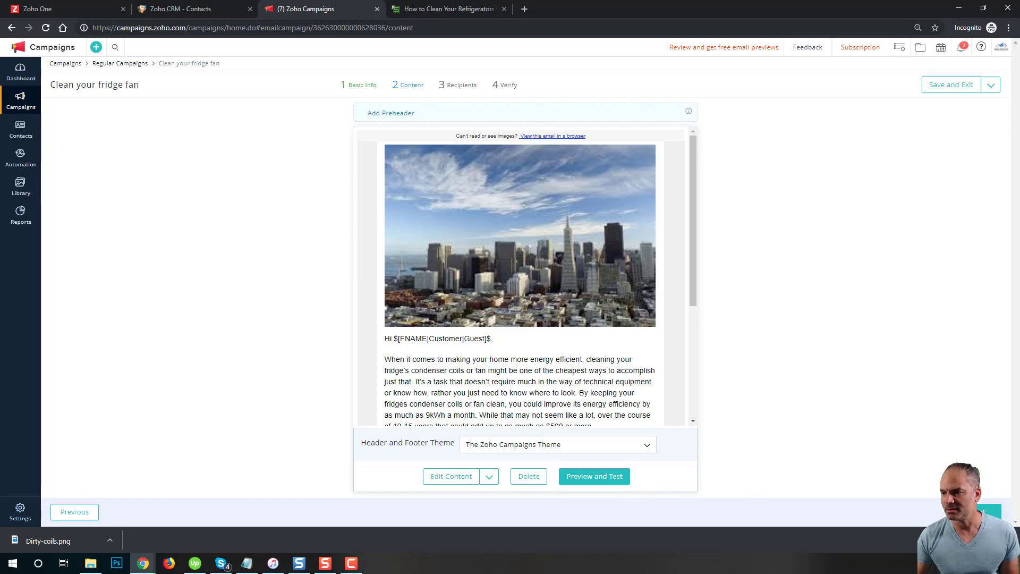
Step: Choose the All Contacts list as the campaign's recipients and submit the campaign to the compliance team for review
{"action": "left_click", "coordinate": [988, 511]}
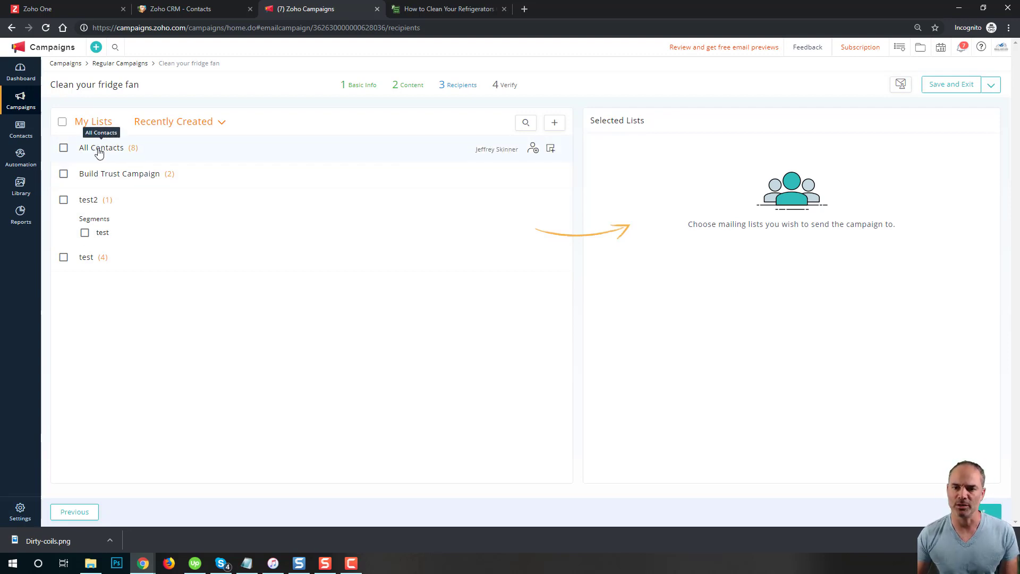
{"action": "left_click", "coordinate": [64, 148]}
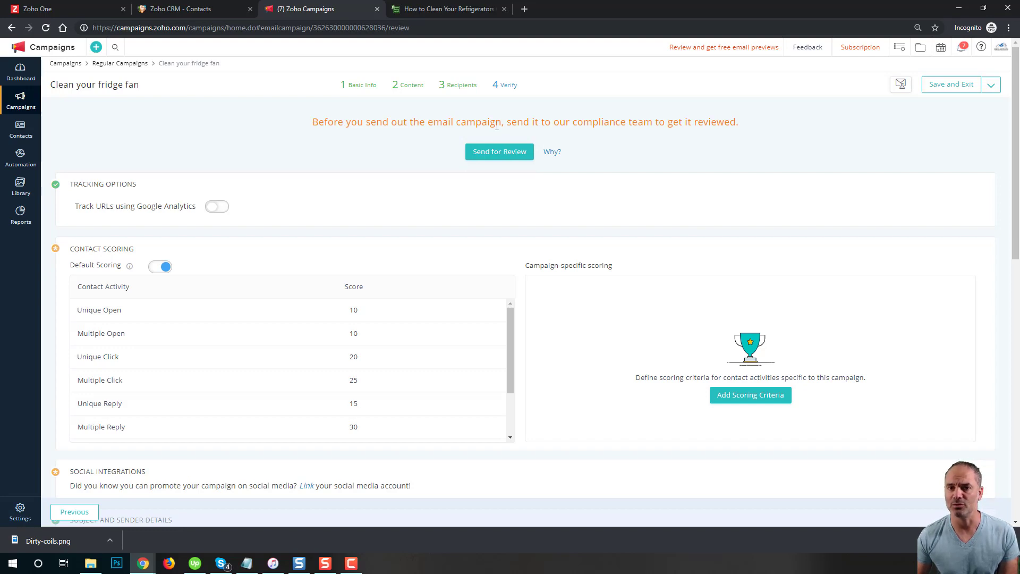
{"action": "left_click", "coordinate": [483, 154]}
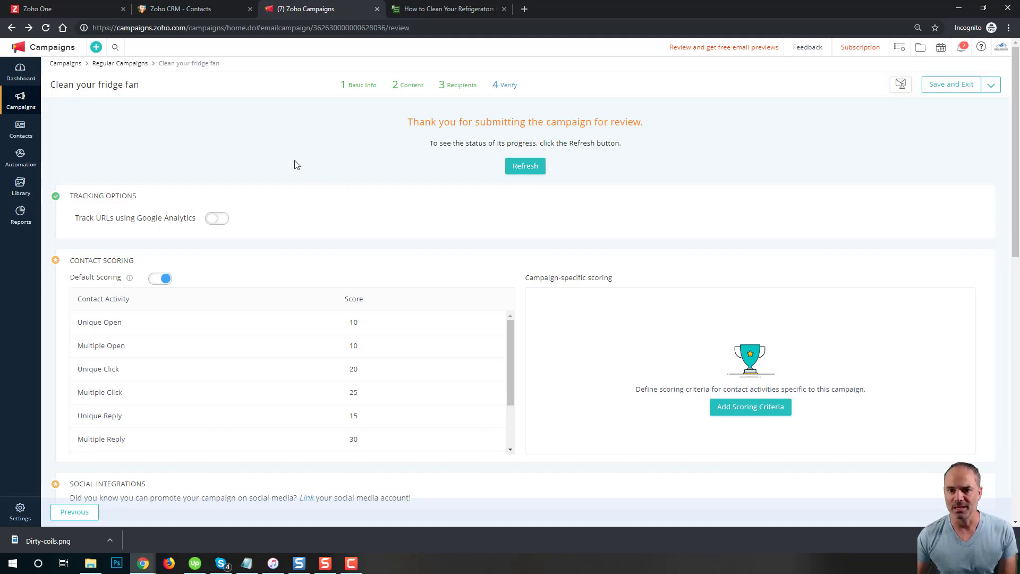
Step: Look up the submitted "Clean your fridge fan" campaign among the regular campaigns, open its email preview, and close the preview
{"action": "mouse_move", "coordinate": [22, 103]}
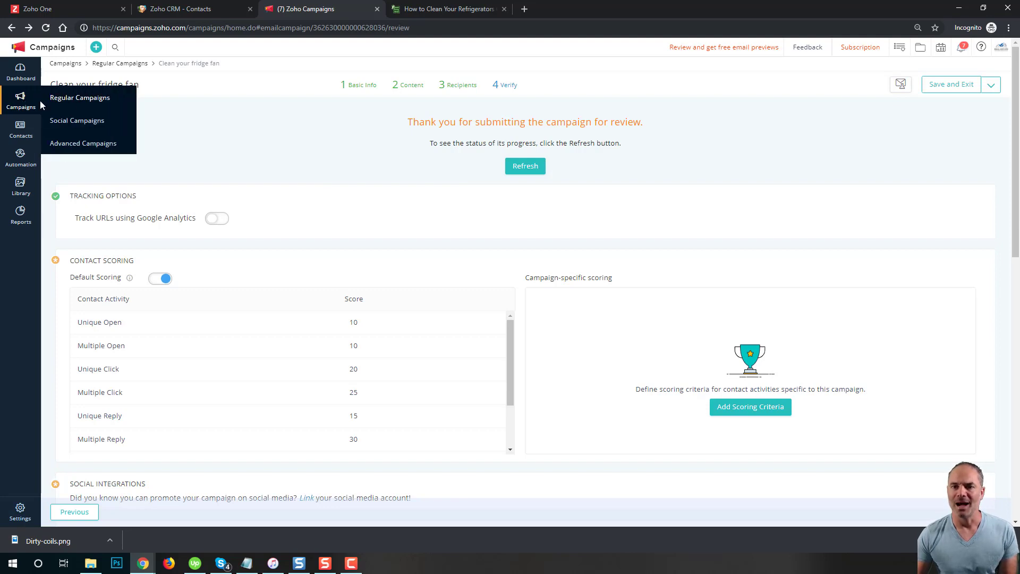
{"action": "left_click", "coordinate": [73, 99]}
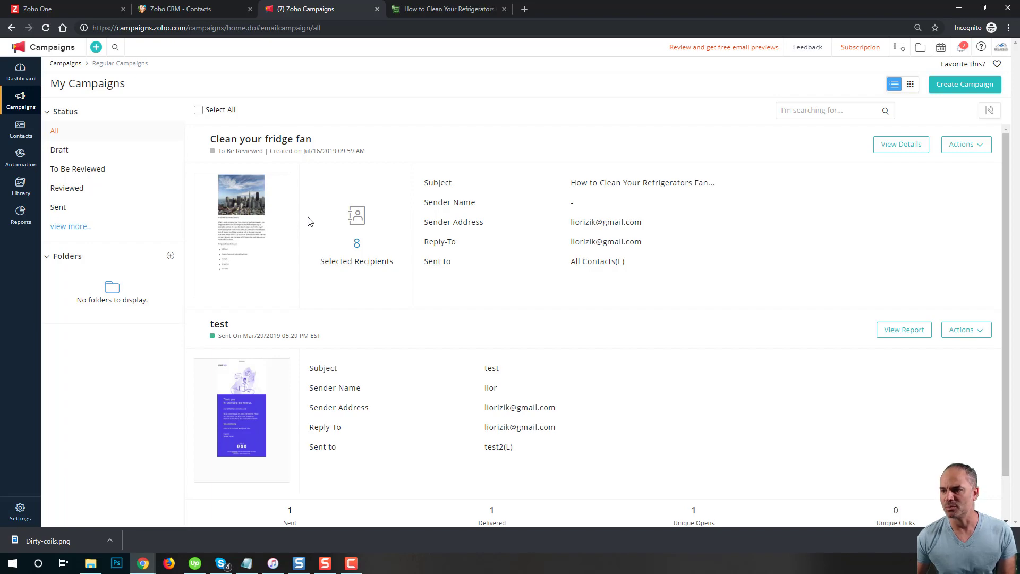
{"action": "left_click", "coordinate": [273, 207]}
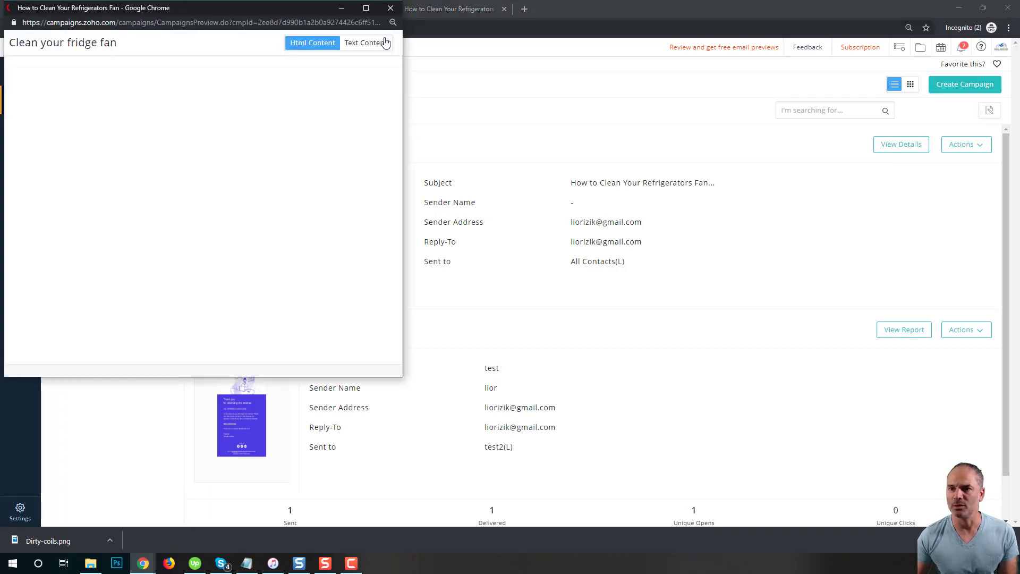
{"action": "left_click", "coordinate": [390, 8]}
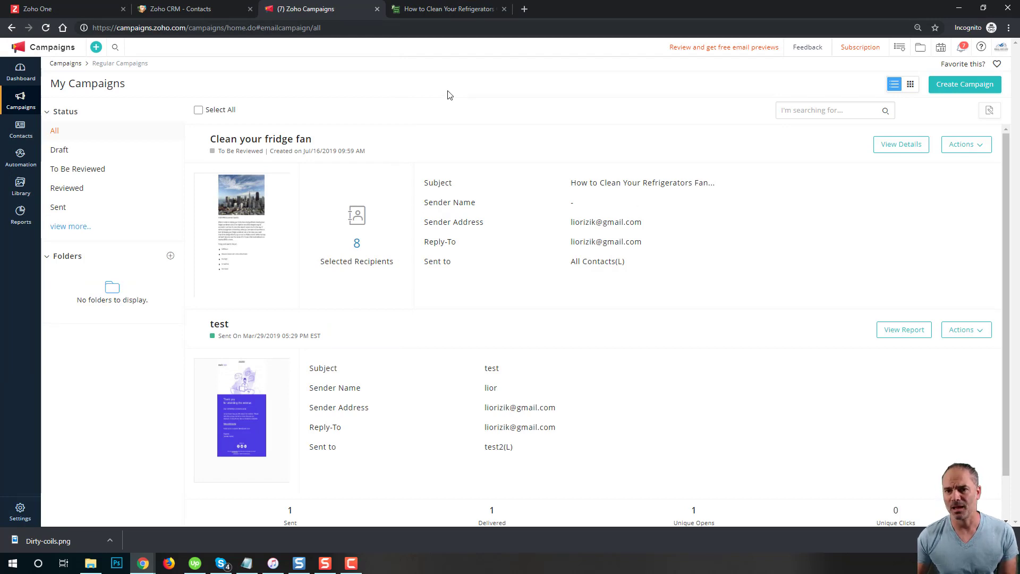
Step: Open the domain authentication settings and examine the SPF and DKIM status of the cloudaccountingtoronto.com sender domain
{"action": "left_click", "coordinate": [19, 508]}
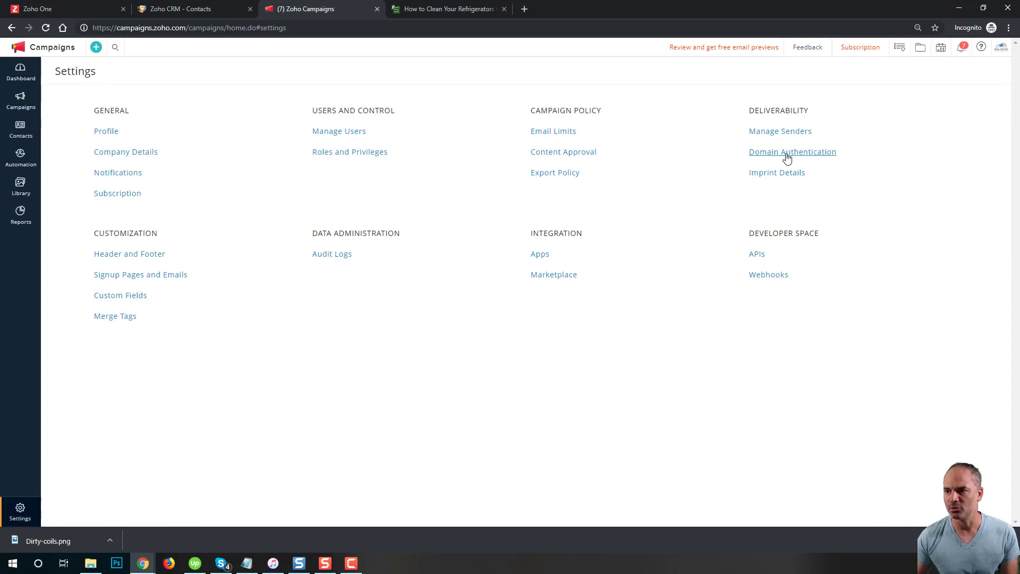
{"action": "left_click", "coordinate": [803, 157]}
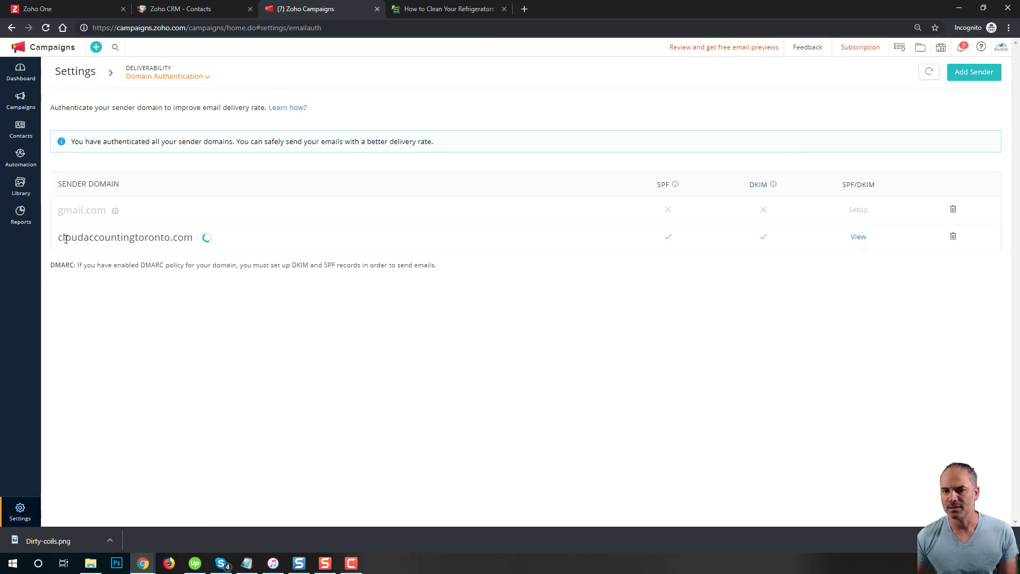
{"action": "left_click_drag", "start_coordinate": [58, 238], "coordinate": [205, 237]}
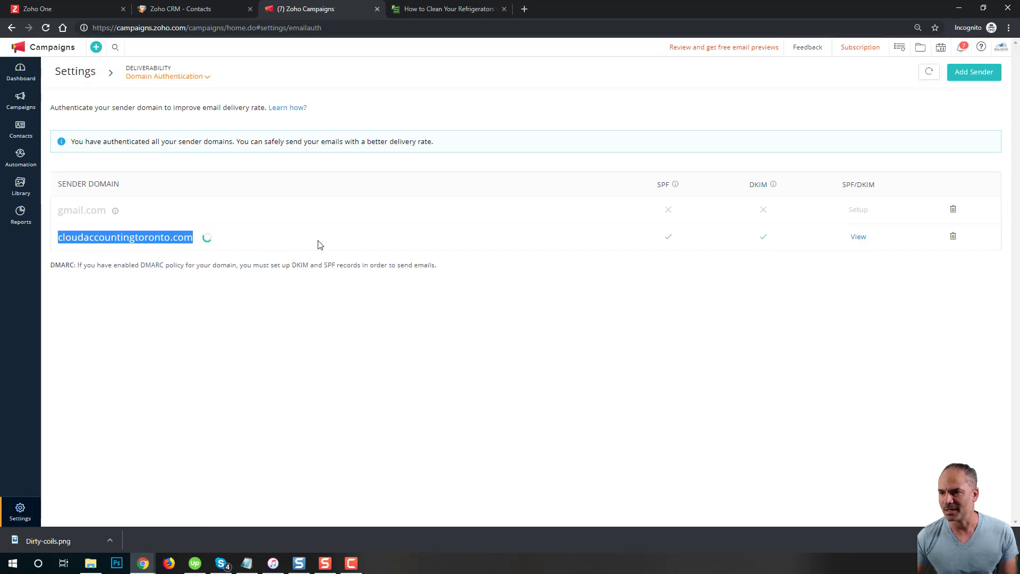
{"action": "left_click", "coordinate": [107, 251]}
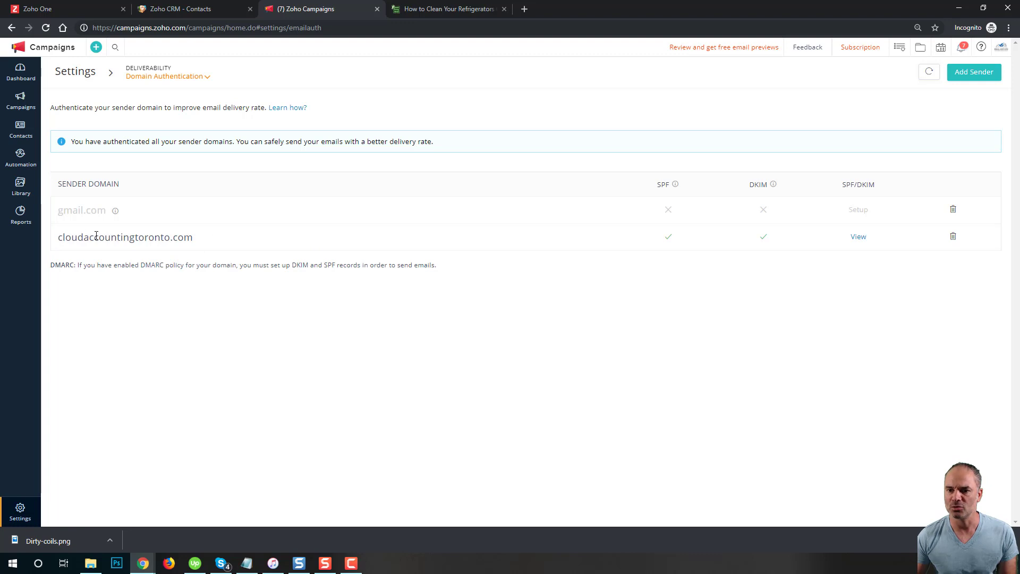